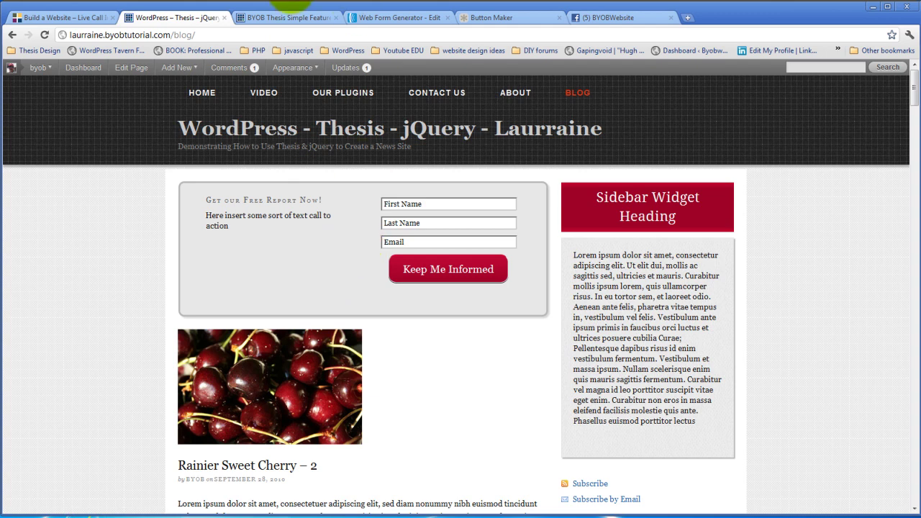
Save the Simple Feature Box with Add the Dynamic Content Gallery as its common plugin
{"action": "left_click", "coordinate": [295, 16]}
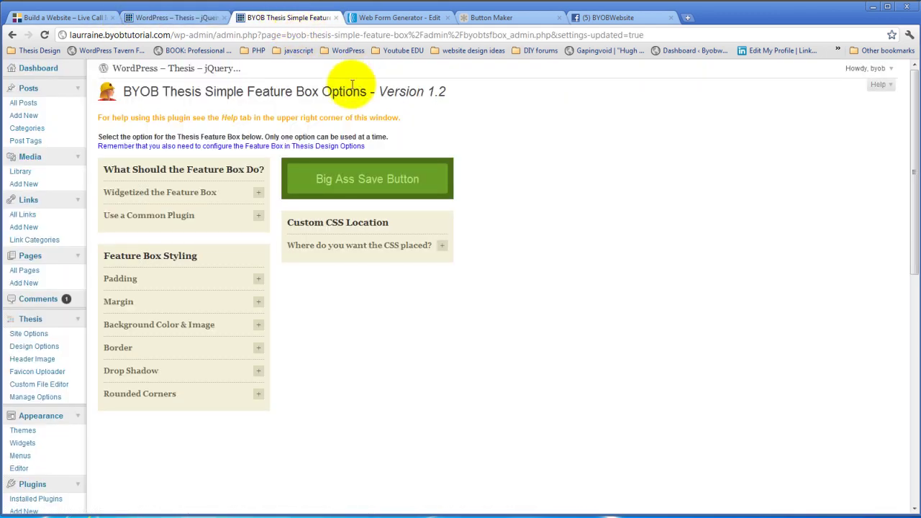
{"action": "left_click", "coordinate": [258, 215]}
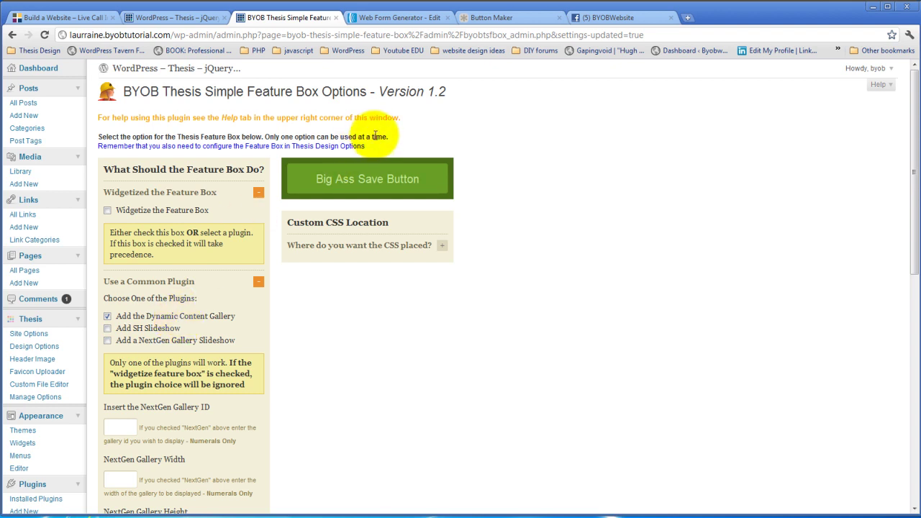
{"action": "left_click", "coordinate": [368, 190]}
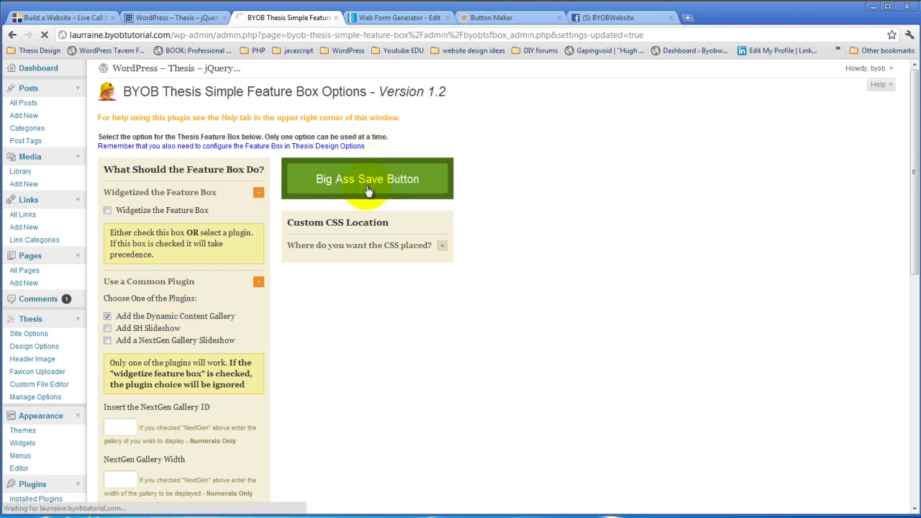
{"action": "scroll", "coordinate": [321, 214], "scroll_direction": "down", "scroll_amount": 3}
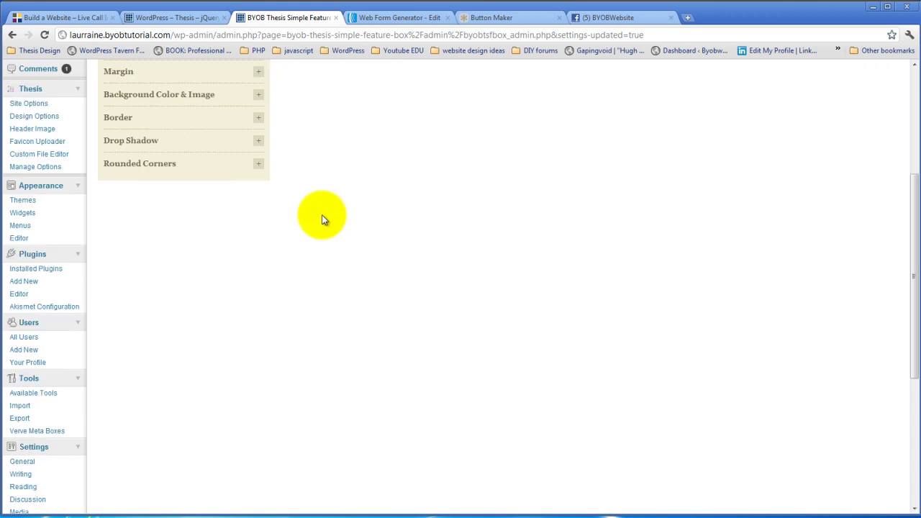
{"action": "scroll", "coordinate": [322, 214], "scroll_direction": "down", "scroll_amount": 3}
{"action": "scroll", "coordinate": [321, 220], "scroll_direction": "down", "scroll_amount": 3}
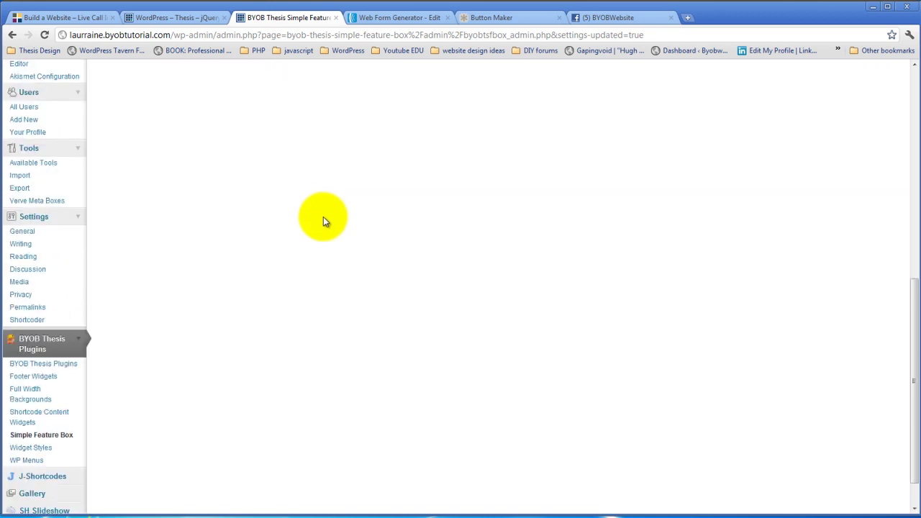
{"action": "scroll", "coordinate": [323, 222], "scroll_direction": "up", "scroll_amount": 3}
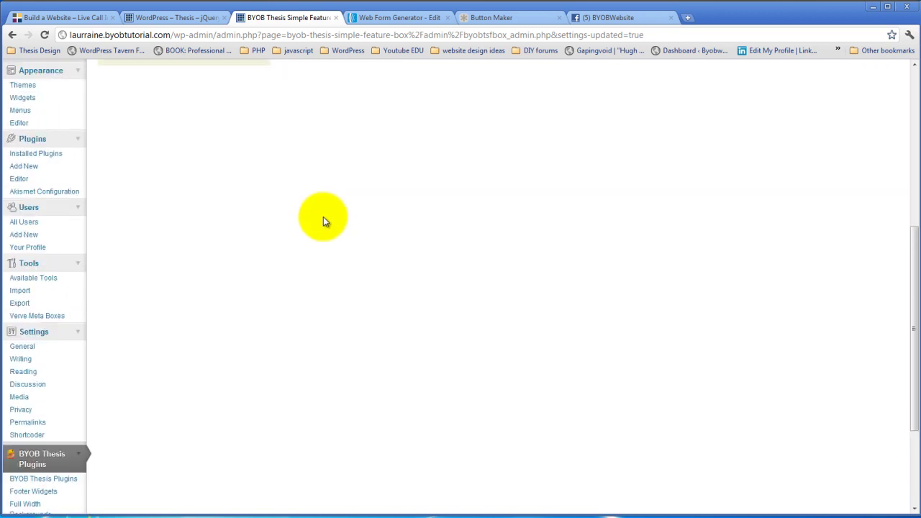
Activate Dynamic Content Gallery under Installed Plugins, bringing the active plugins to 17
{"action": "left_click", "coordinate": [47, 153]}
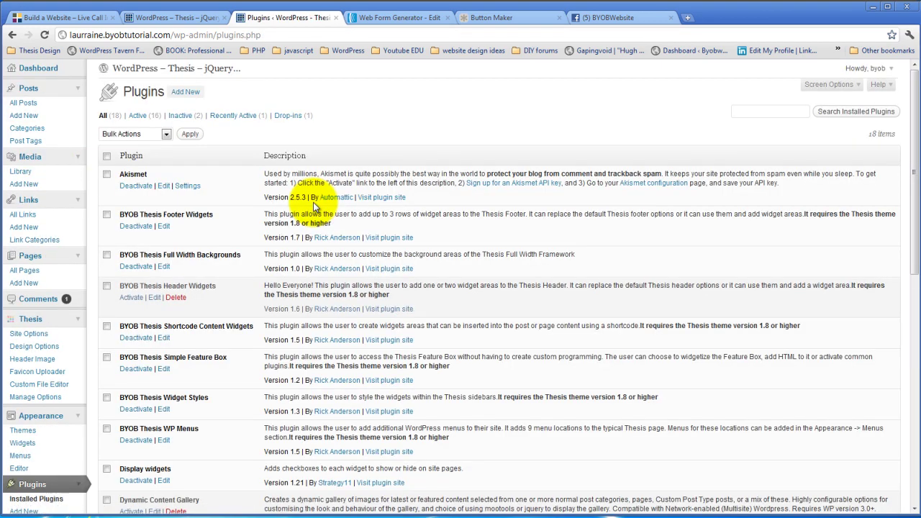
{"action": "scroll", "coordinate": [313, 203], "scroll_direction": "down", "scroll_amount": 4}
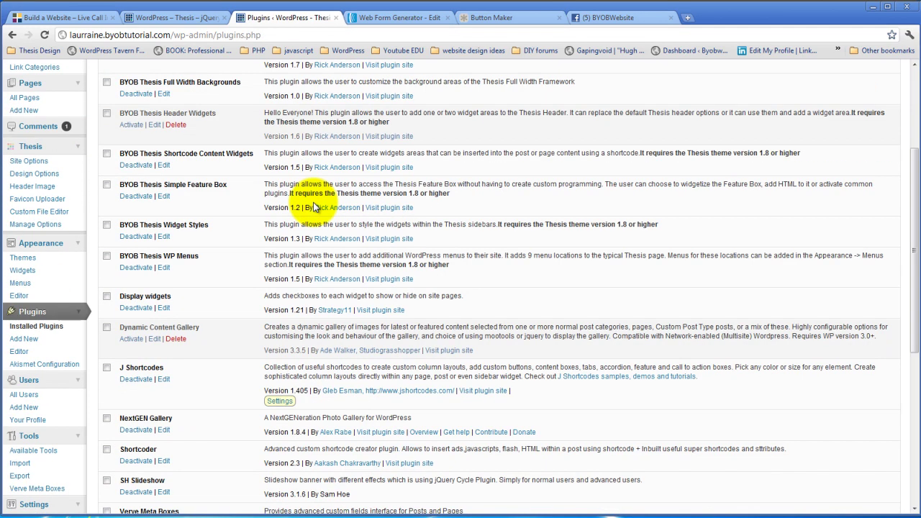
{"action": "left_click", "coordinate": [133, 338]}
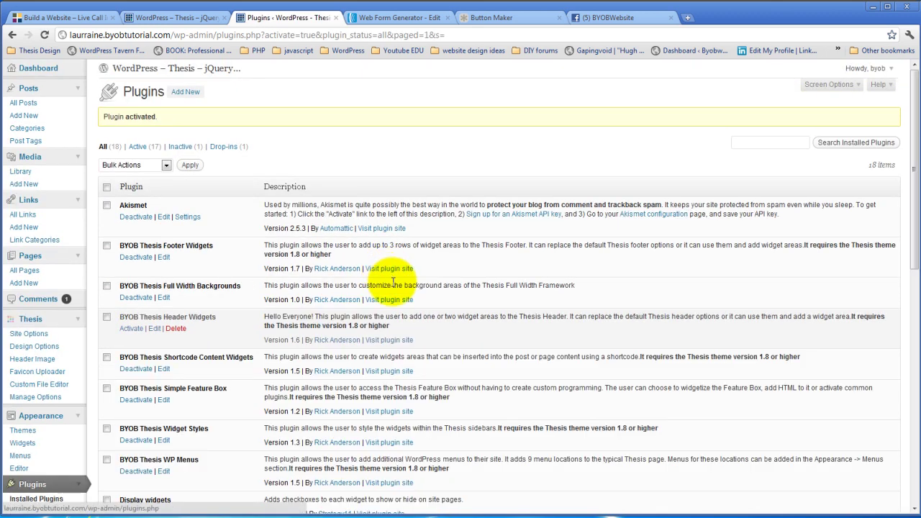
{"action": "scroll", "coordinate": [346, 304], "scroll_direction": "down", "scroll_amount": 3}
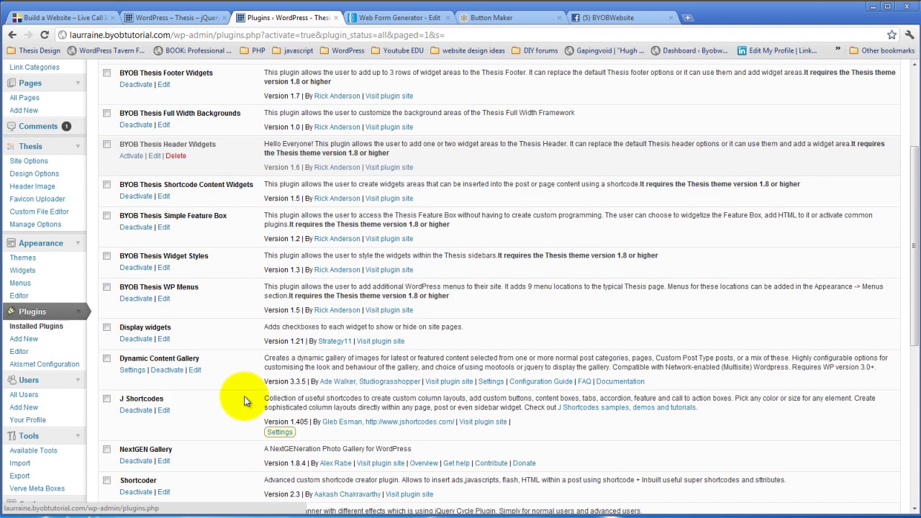
{"action": "scroll", "coordinate": [244, 399], "scroll_direction": "up", "scroll_amount": 3}
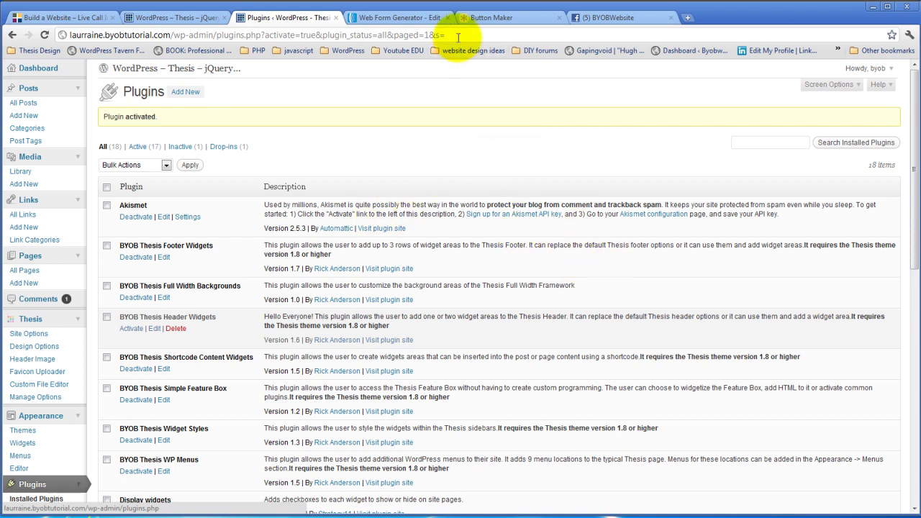
{"action": "scroll", "coordinate": [534, 122], "scroll_direction": "down", "scroll_amount": 3}
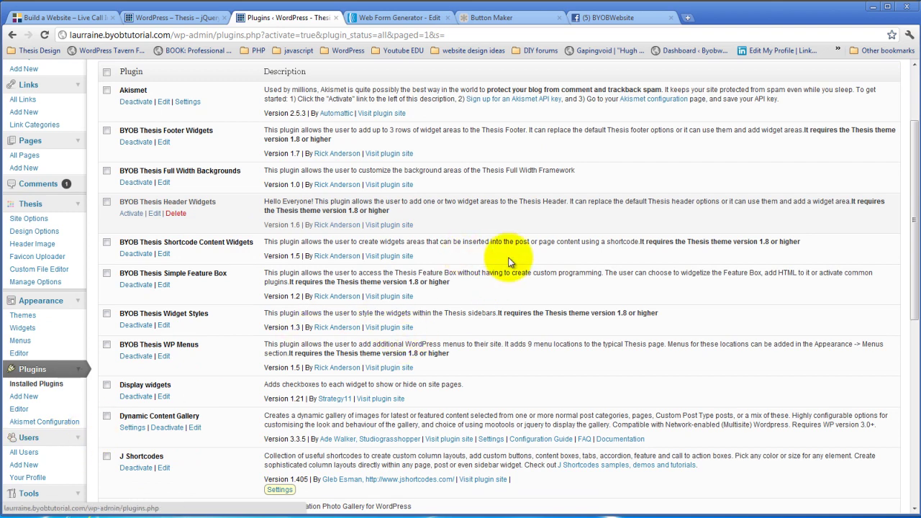
{"action": "scroll", "coordinate": [504, 259], "scroll_direction": "up", "scroll_amount": 3}
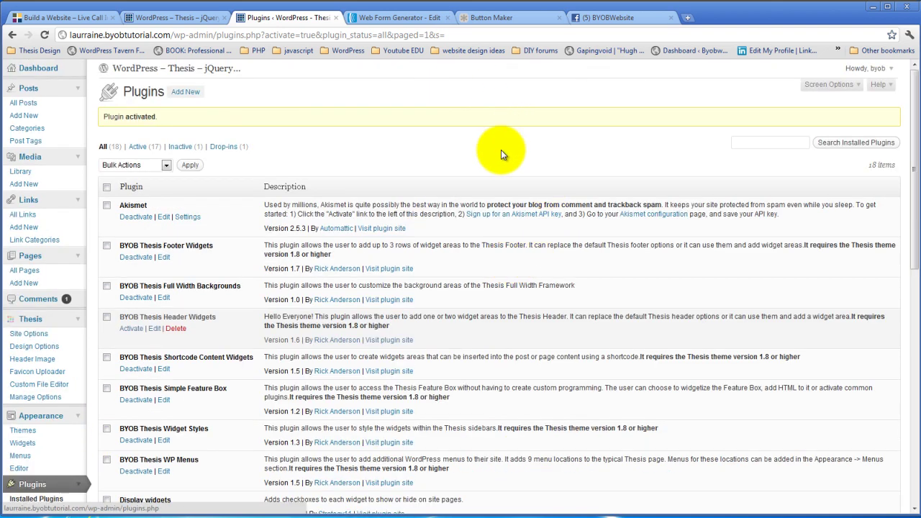
{"action": "scroll", "coordinate": [501, 150], "scroll_direction": "down", "scroll_amount": 4}
{"action": "scroll", "coordinate": [501, 149], "scroll_direction": "down", "scroll_amount": 4}
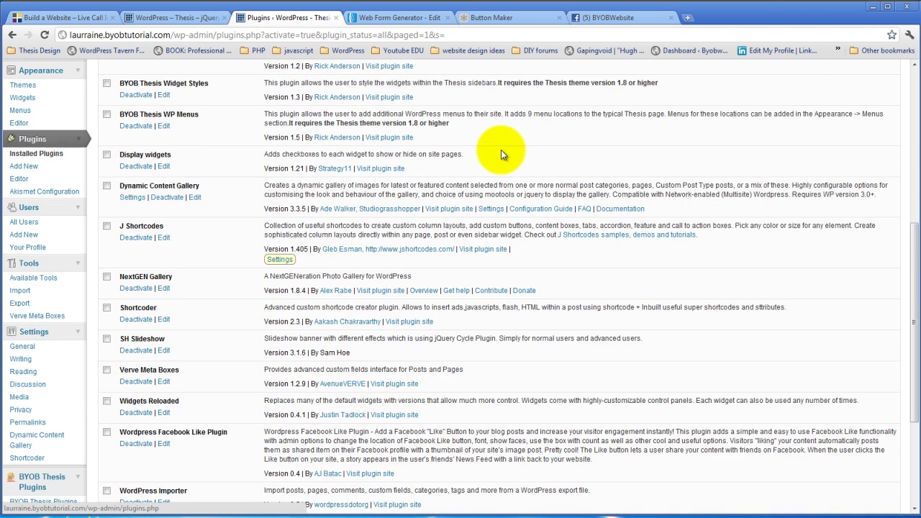
{"action": "scroll", "coordinate": [381, 216], "scroll_direction": "down", "scroll_amount": 4}
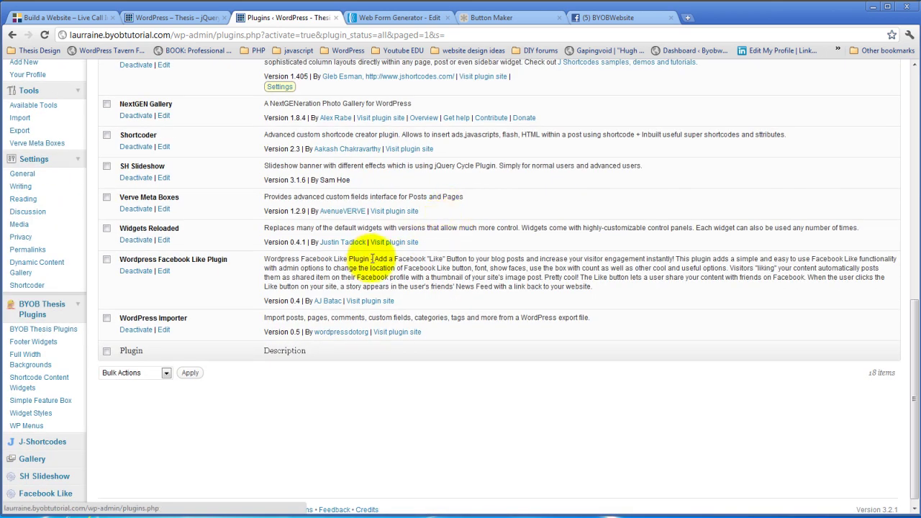
Switch the feature box from Dynamic Content Gallery to Add SH Slideshow and save
{"action": "left_click", "coordinate": [34, 400]}
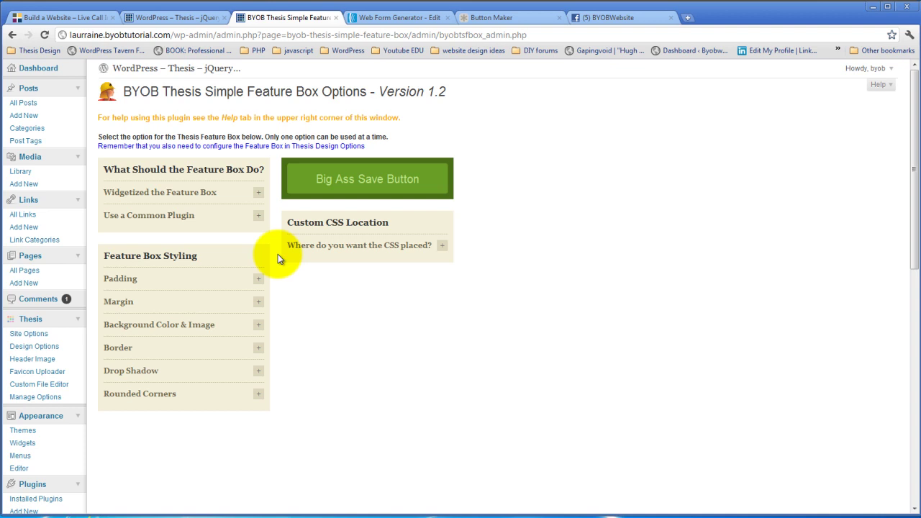
{"action": "left_click", "coordinate": [258, 215]}
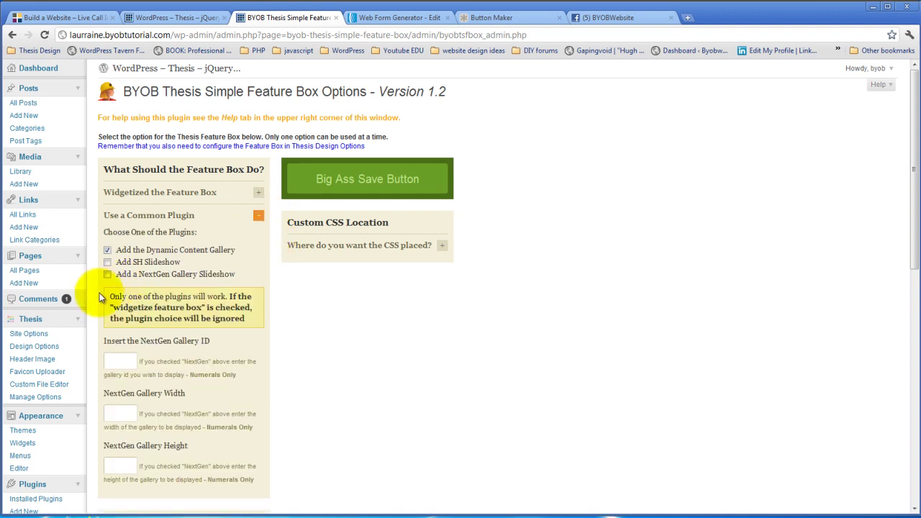
{"action": "left_click", "coordinate": [107, 250]}
{"action": "left_click", "coordinate": [107, 250]}
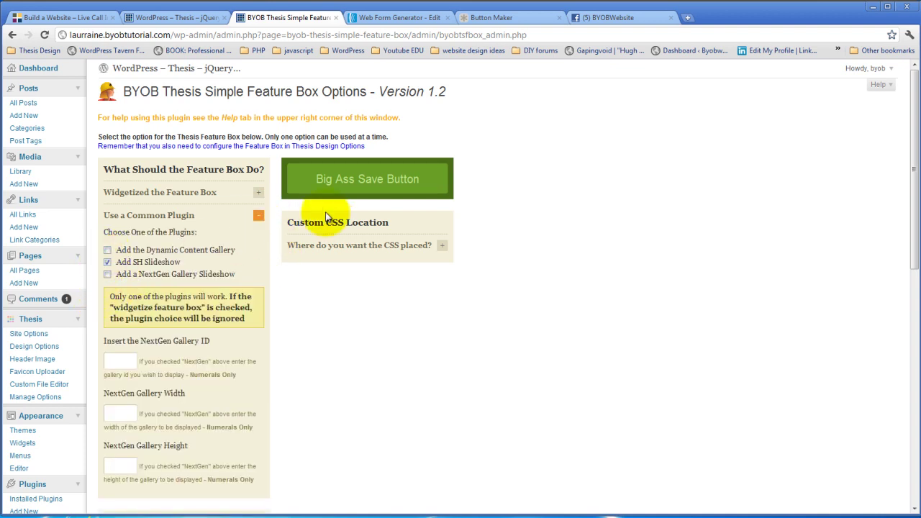
{"action": "left_click", "coordinate": [374, 180]}
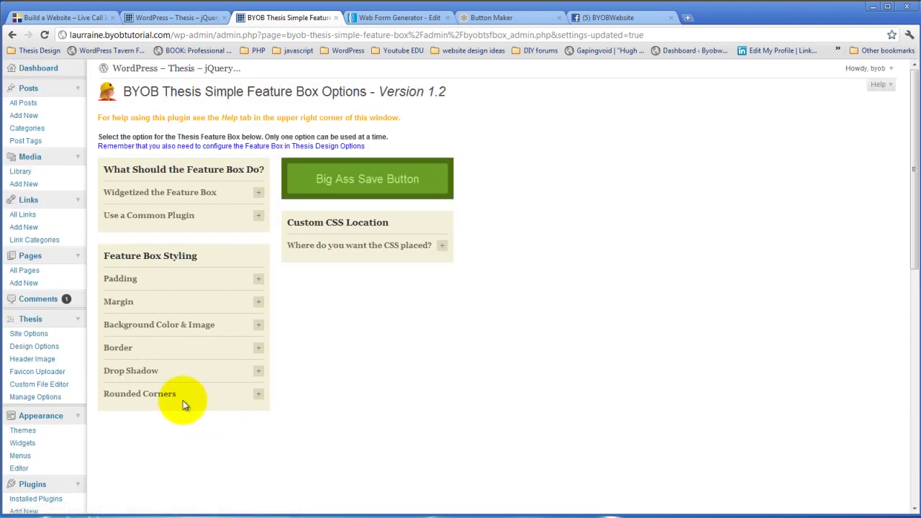
{"action": "scroll", "coordinate": [86, 272], "scroll_direction": "down", "scroll_amount": 2}
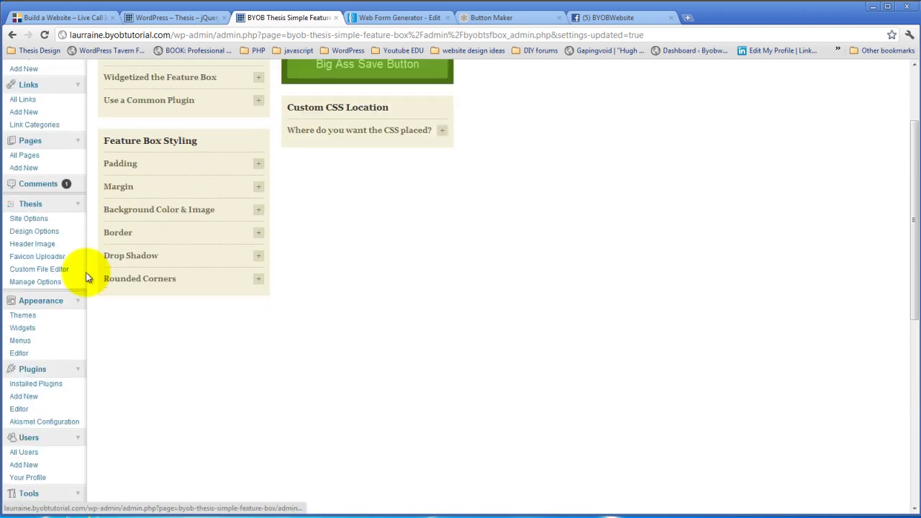
Review Installed Plugins, where Dynamic Content Gallery warns the theme must support WP Post Thumbnails
{"action": "left_click", "coordinate": [32, 387]}
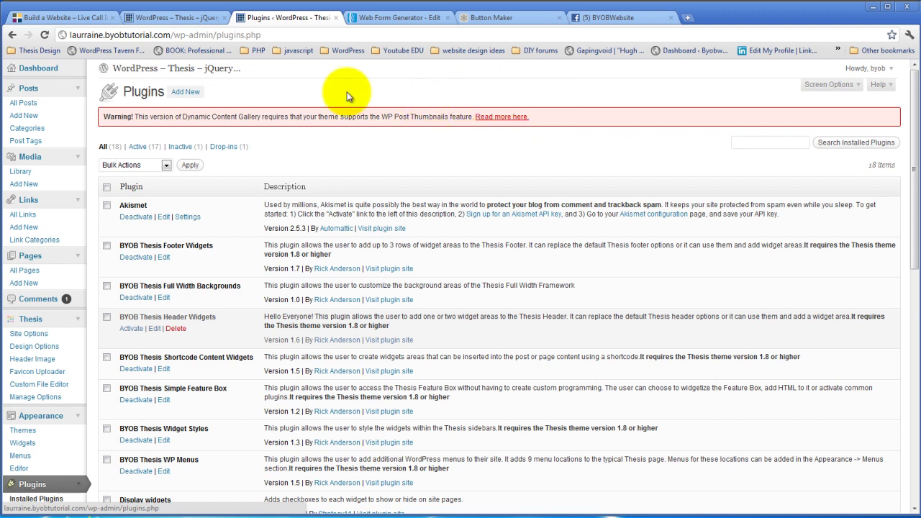
{"action": "scroll", "coordinate": [281, 109], "scroll_direction": "down", "scroll_amount": 3}
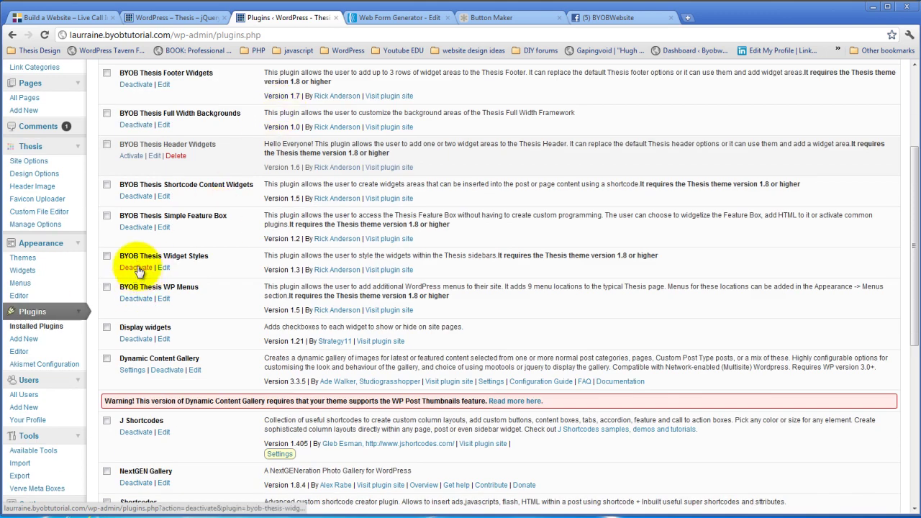
{"action": "scroll", "coordinate": [137, 271], "scroll_direction": "down", "scroll_amount": 3}
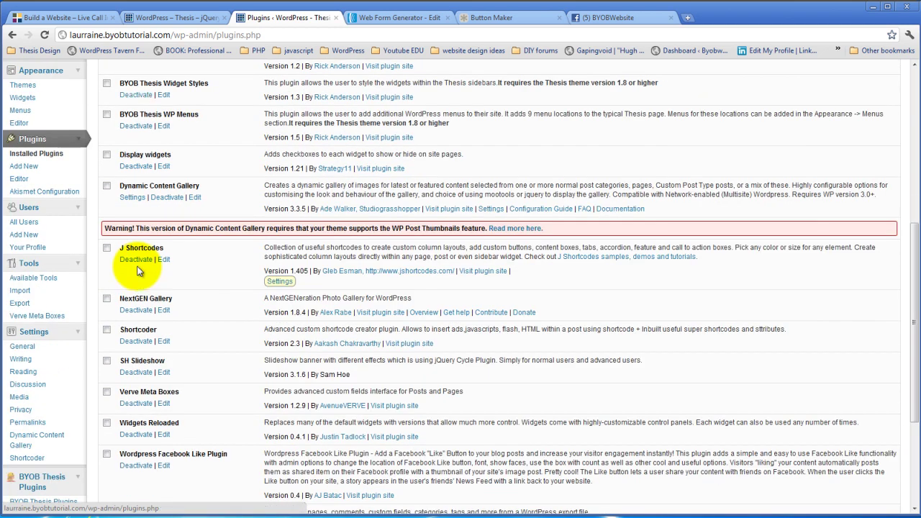
Review the Dynamic Content Gallery's Image Management and Gallery Method settings
{"action": "left_click", "coordinate": [41, 441]}
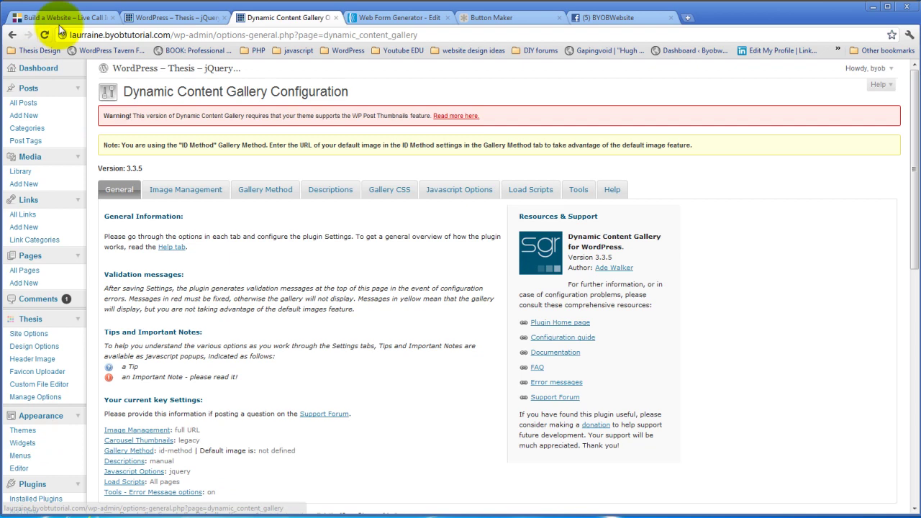
{"action": "left_click", "coordinate": [186, 189]}
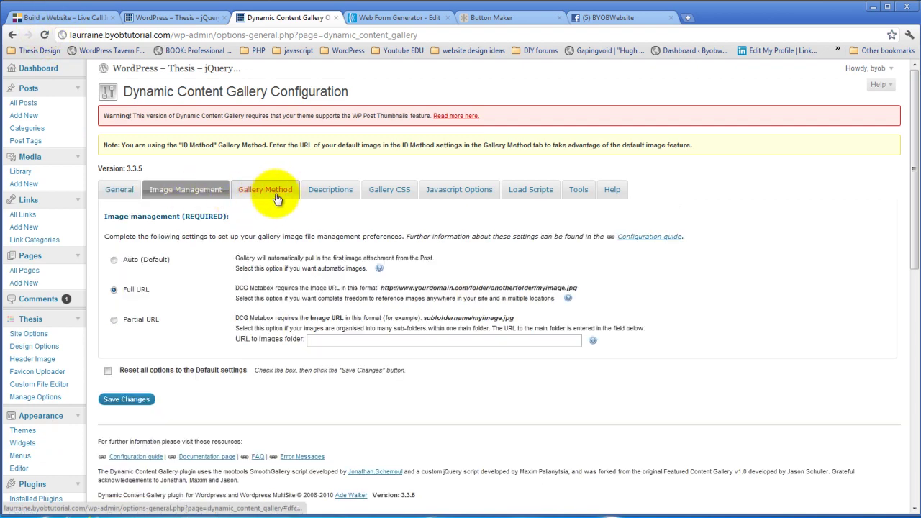
{"action": "left_click", "coordinate": [263, 193]}
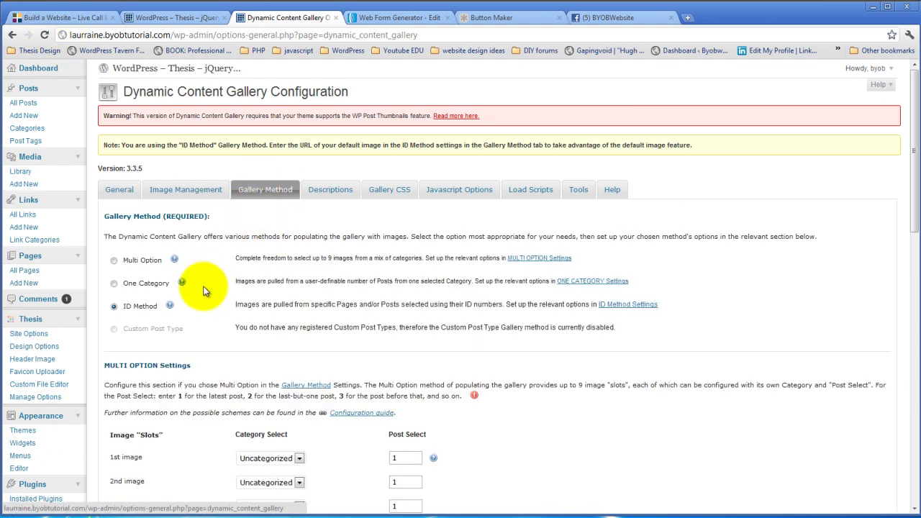
{"action": "scroll", "coordinate": [204, 291], "scroll_direction": "down", "scroll_amount": 3}
{"action": "scroll", "coordinate": [151, 113], "scroll_direction": "up", "scroll_amount": 2}
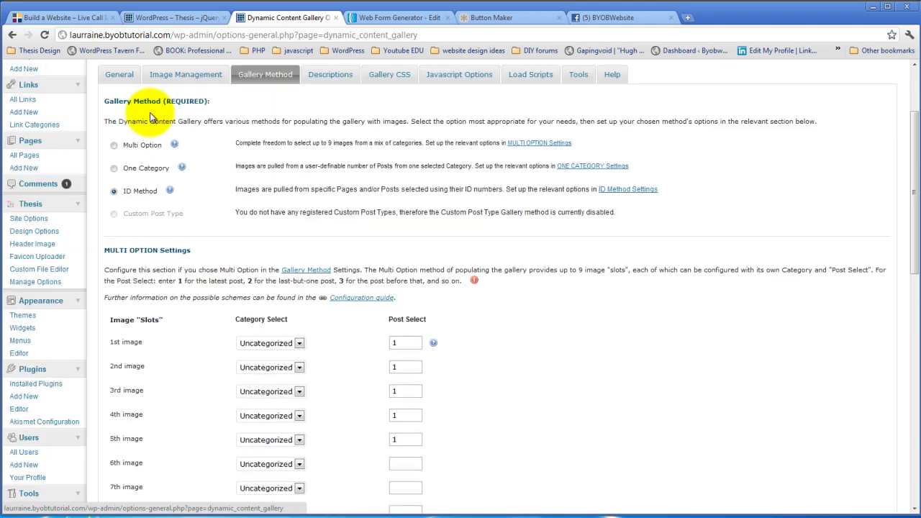
{"action": "scroll", "coordinate": [205, 189], "scroll_direction": "down", "scroll_amount": 7}
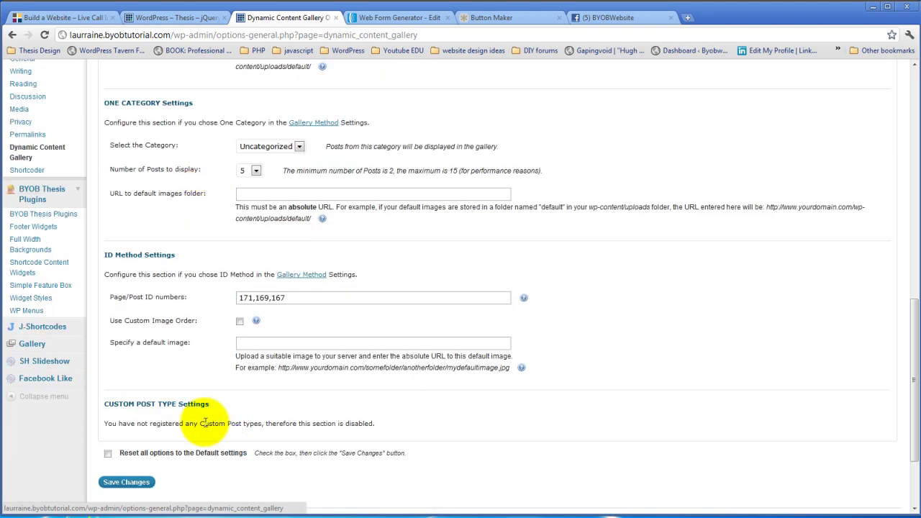
{"action": "scroll", "coordinate": [314, 319], "scroll_direction": "up", "scroll_amount": 10}
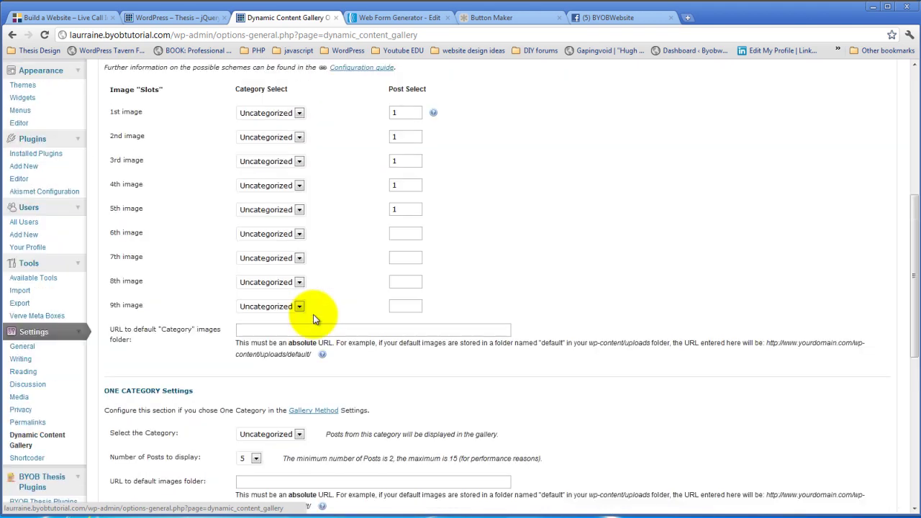
Review the Descriptions, Gallery CSS and Javascript Options sections, with jQuery as the framework
{"action": "left_click", "coordinate": [329, 189]}
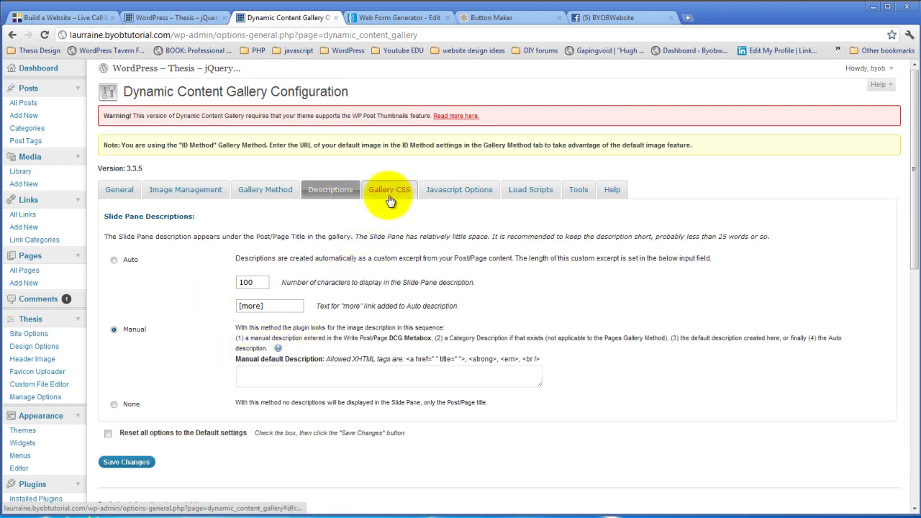
{"action": "left_click", "coordinate": [390, 189]}
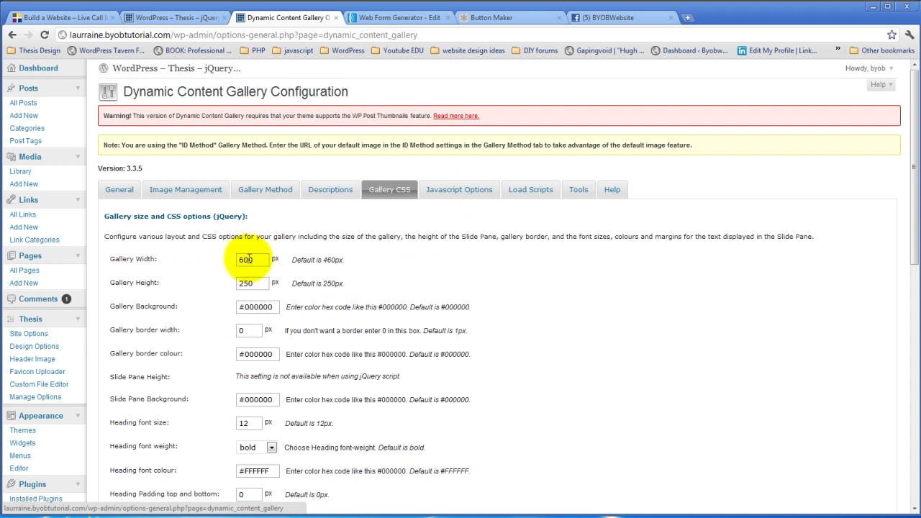
{"action": "left_click", "coordinate": [458, 190]}
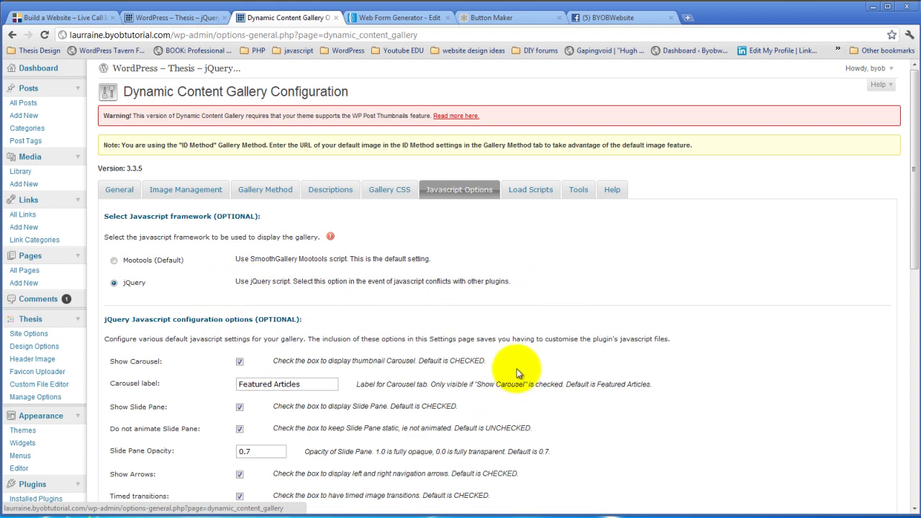
{"action": "scroll", "coordinate": [515, 373], "scroll_direction": "down", "scroll_amount": 3}
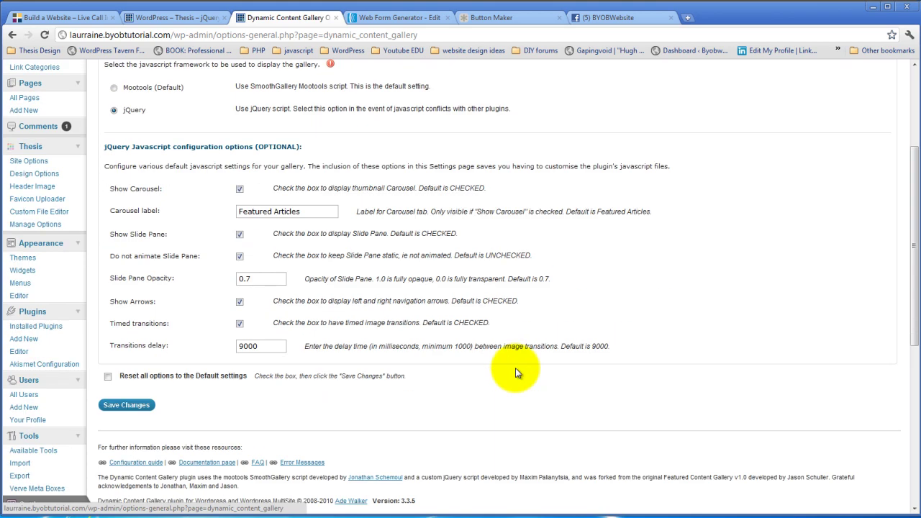
{"action": "scroll", "coordinate": [412, 348], "scroll_direction": "down", "scroll_amount": 4}
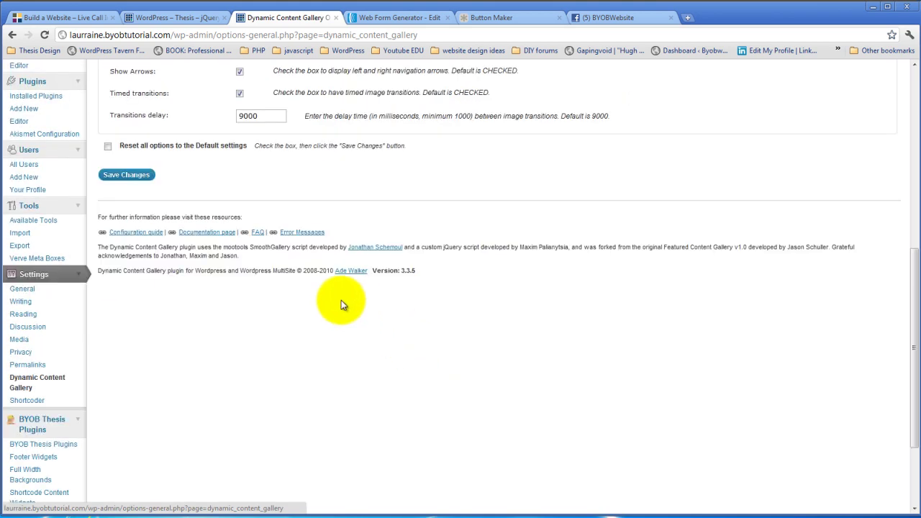
{"action": "scroll", "coordinate": [18, 295], "scroll_direction": "down", "scroll_amount": 2}
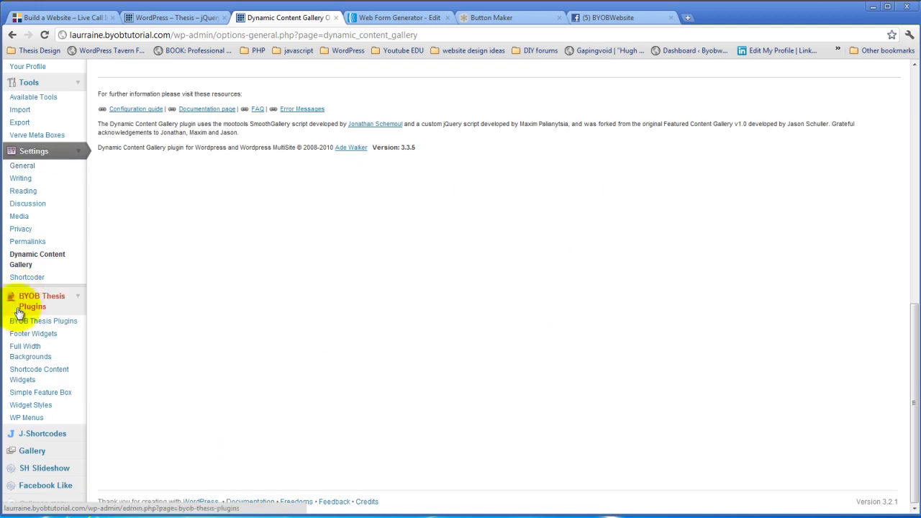
Tick Add the Dynamic Content Gallery in place of SH Slideshow and save the feature box
{"action": "left_click", "coordinate": [45, 394]}
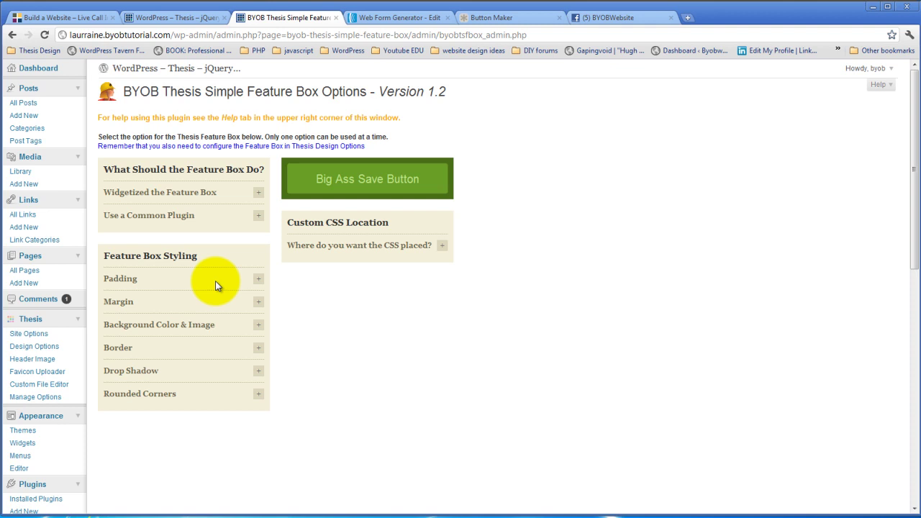
{"action": "left_click", "coordinate": [258, 215]}
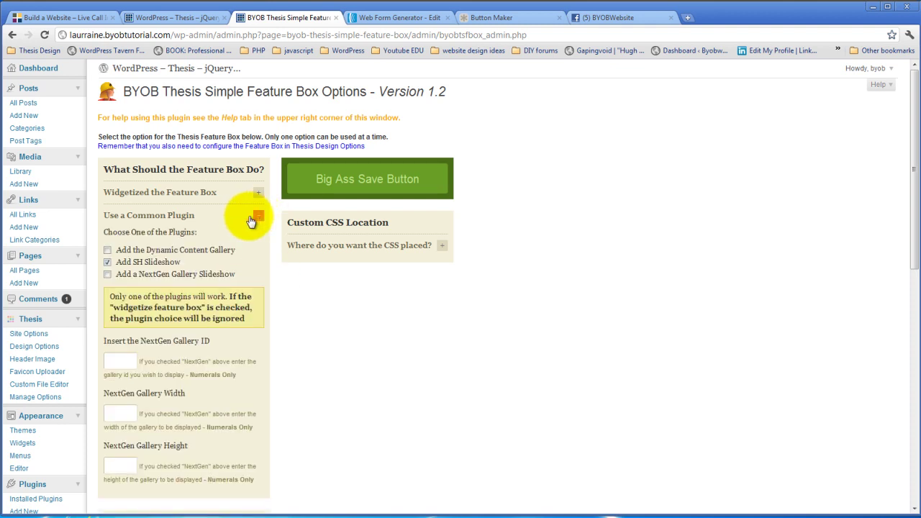
{"action": "left_click", "coordinate": [108, 249]}
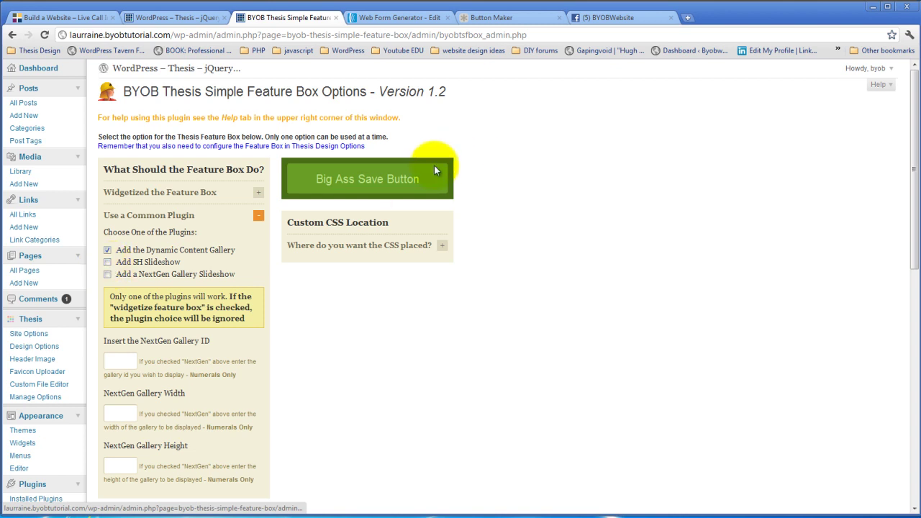
{"action": "left_click", "coordinate": [425, 176]}
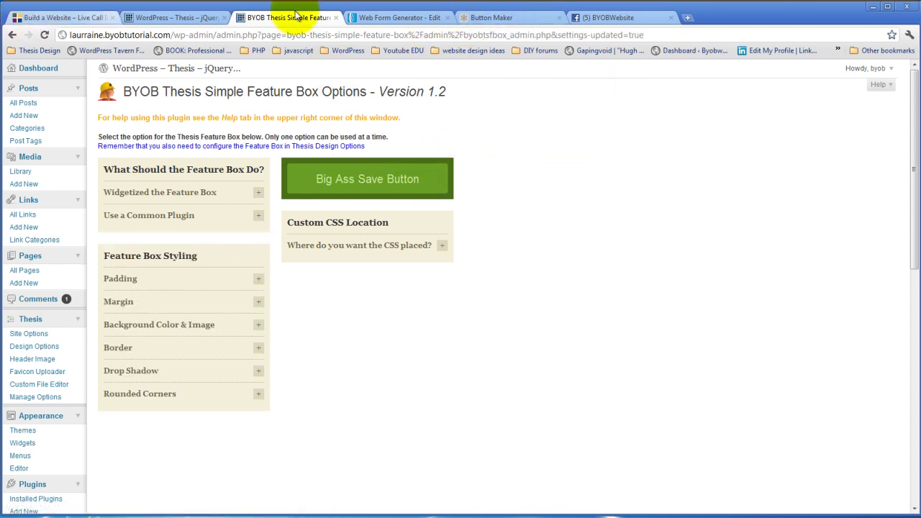
Reload the blog and step the Featured Articles slider through its slides, including bread and coffee
{"action": "left_click", "coordinate": [190, 17]}
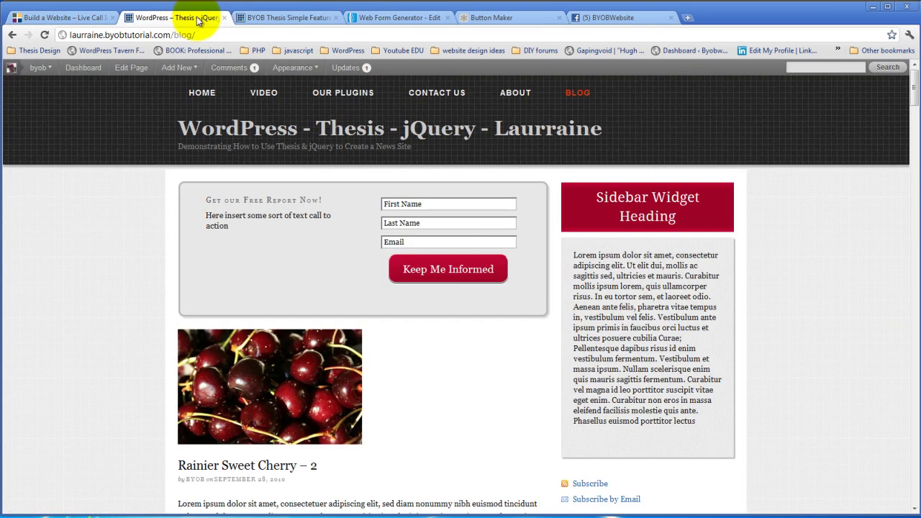
{"action": "left_click", "coordinate": [45, 35]}
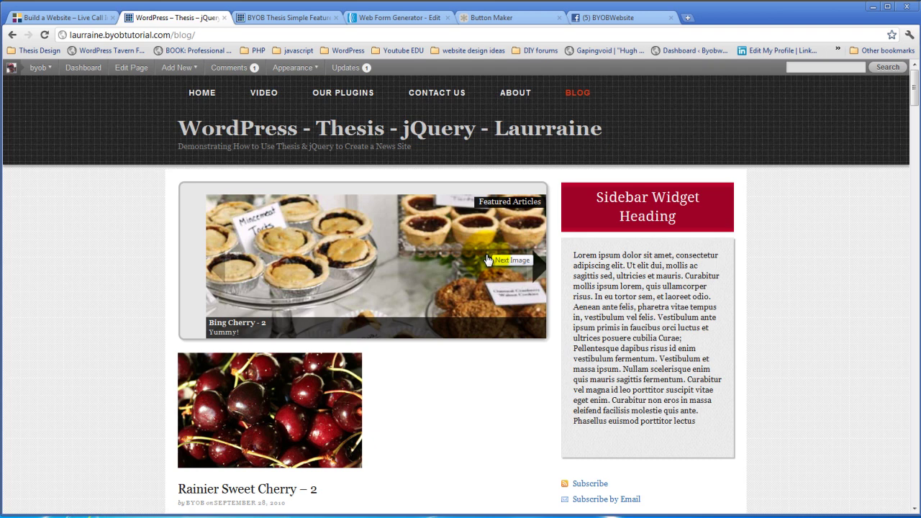
{"action": "left_click", "coordinate": [507, 216]}
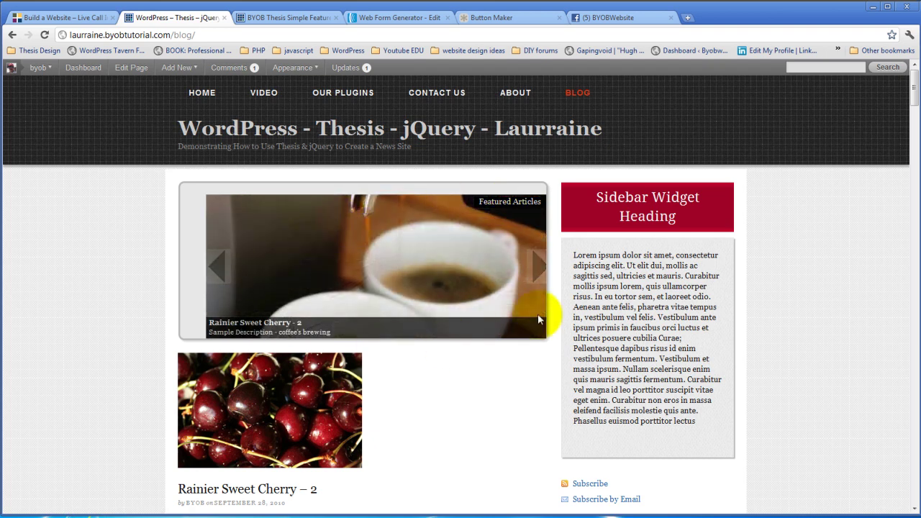
{"action": "left_click", "coordinate": [399, 261]}
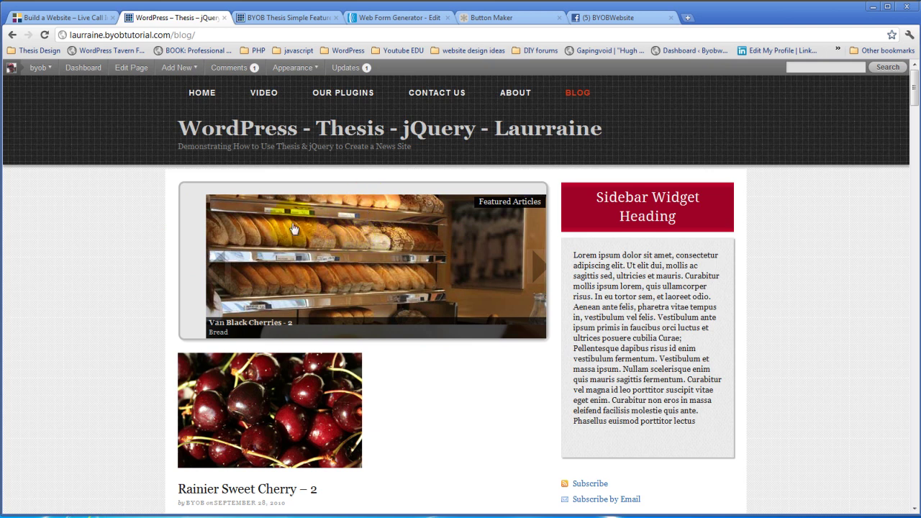
{"action": "left_click", "coordinate": [210, 243]}
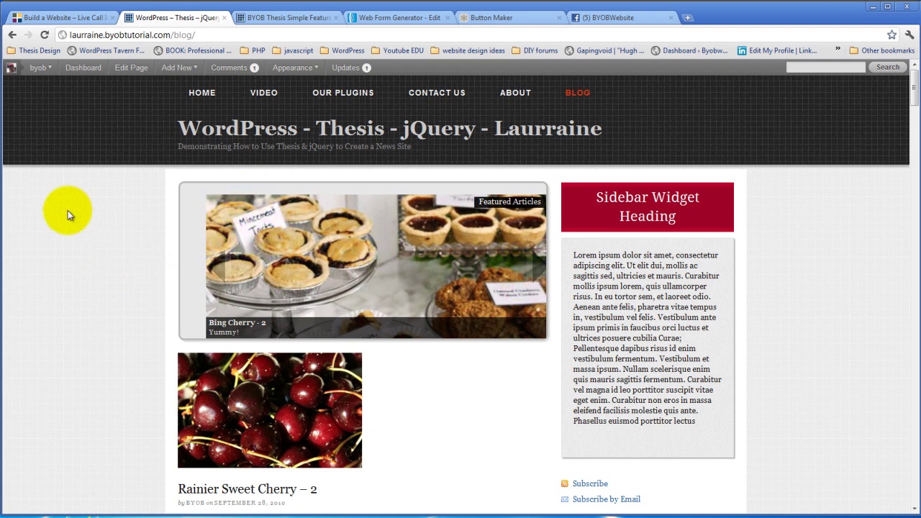
{"action": "left_click", "coordinate": [227, 273]}
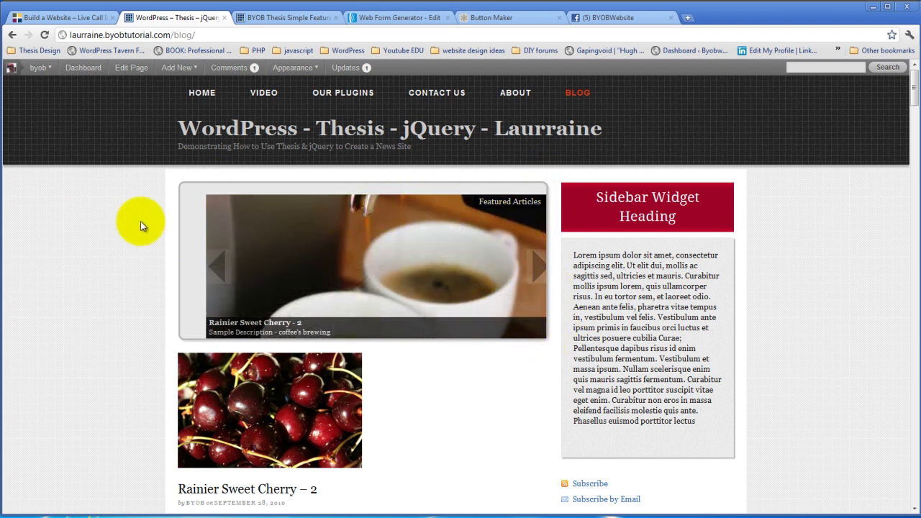
Clear the feature box's top padding of 20 and left padding of 45
{"action": "left_click", "coordinate": [246, 20]}
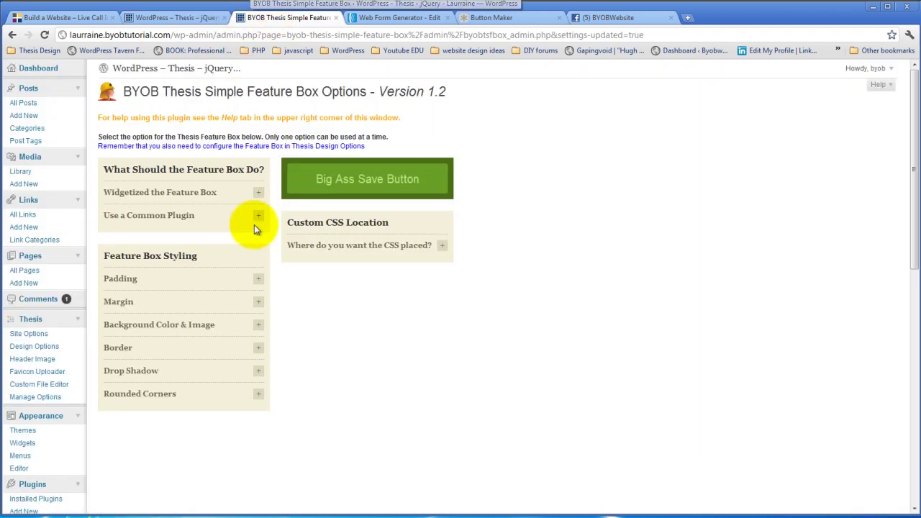
{"action": "left_click", "coordinate": [258, 279]}
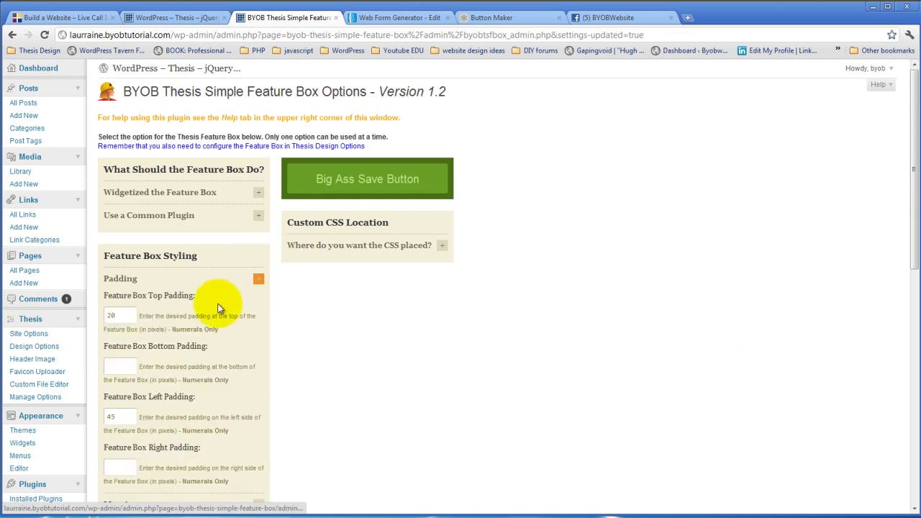
{"action": "double_click", "coordinate": [131, 315]}
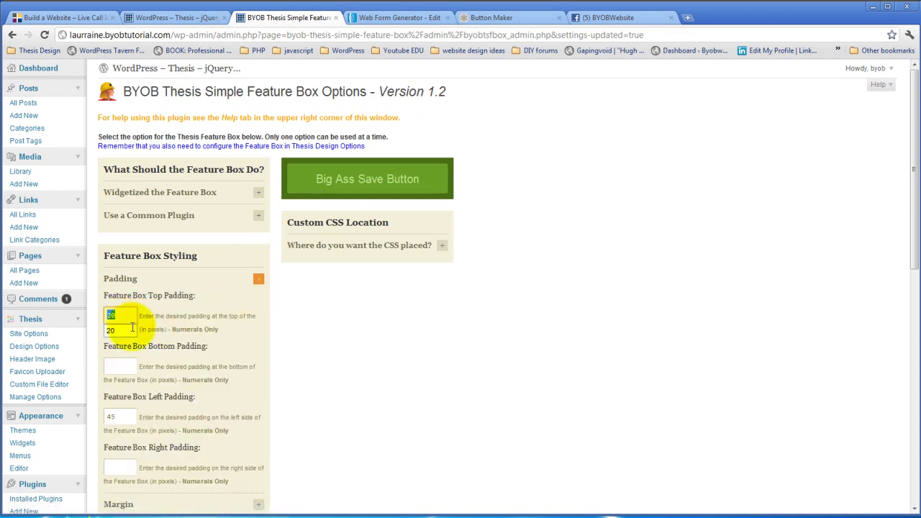
{"action": "key", "text": "Delete"}
{"action": "double_click", "coordinate": [121, 416]}
{"action": "key", "text": "Delete"}
{"action": "scroll", "coordinate": [209, 374], "scroll_direction": "down", "scroll_amount": 2}
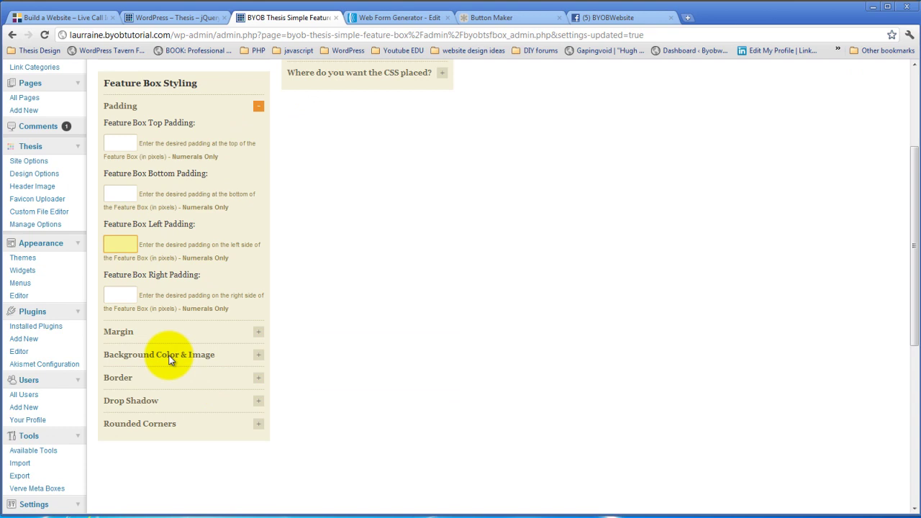
Clear the feature box margins: top 20, left 12 and right 12
{"action": "left_click", "coordinate": [259, 332]}
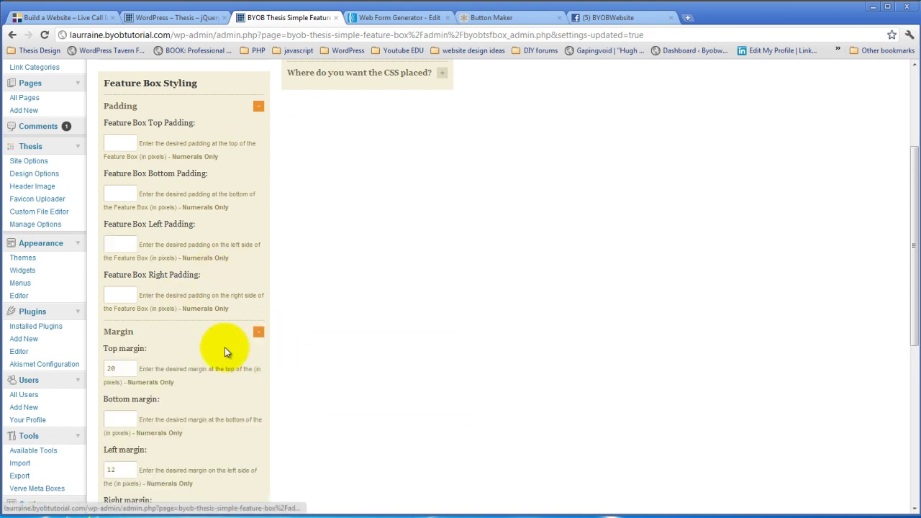
{"action": "scroll", "coordinate": [224, 351], "scroll_direction": "down", "scroll_amount": 2}
{"action": "double_click", "coordinate": [113, 195]}
{"action": "key", "text": "Delete"}
{"action": "double_click", "coordinate": [130, 297]}
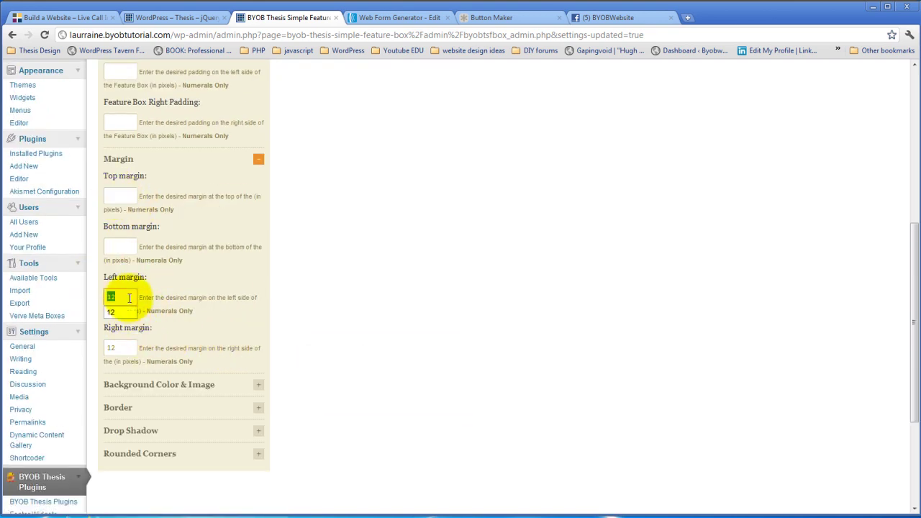
{"action": "key", "text": "Delete"}
{"action": "double_click", "coordinate": [128, 348]}
{"action": "key", "text": "Delete"}
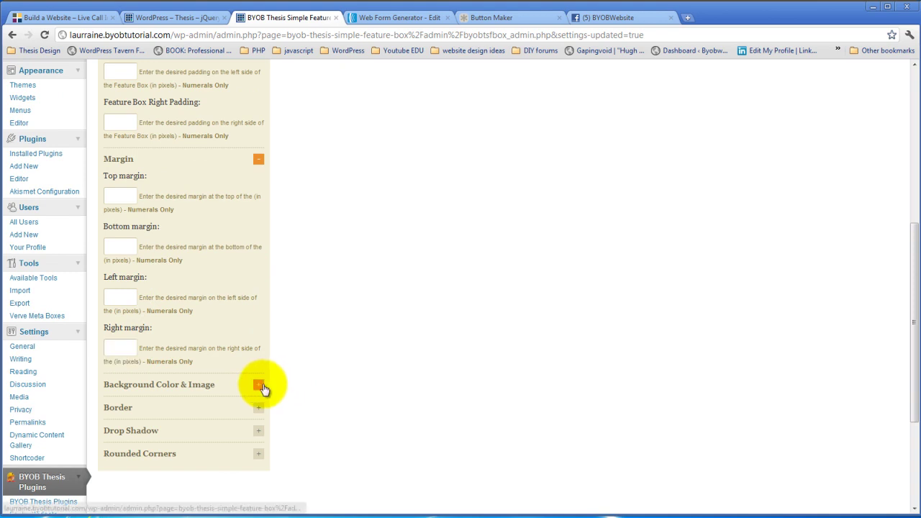
Clear the feature box's typical border width of 3
{"action": "left_click", "coordinate": [259, 386]}
{"action": "scroll", "coordinate": [191, 376], "scroll_direction": "down", "scroll_amount": 2}
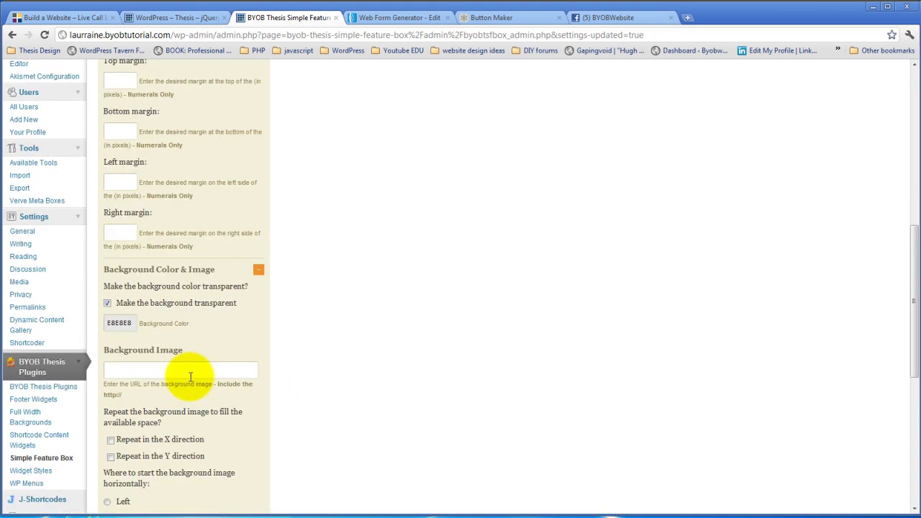
{"action": "scroll", "coordinate": [191, 376], "scroll_direction": "down", "scroll_amount": 5}
{"action": "left_click", "coordinate": [259, 424]}
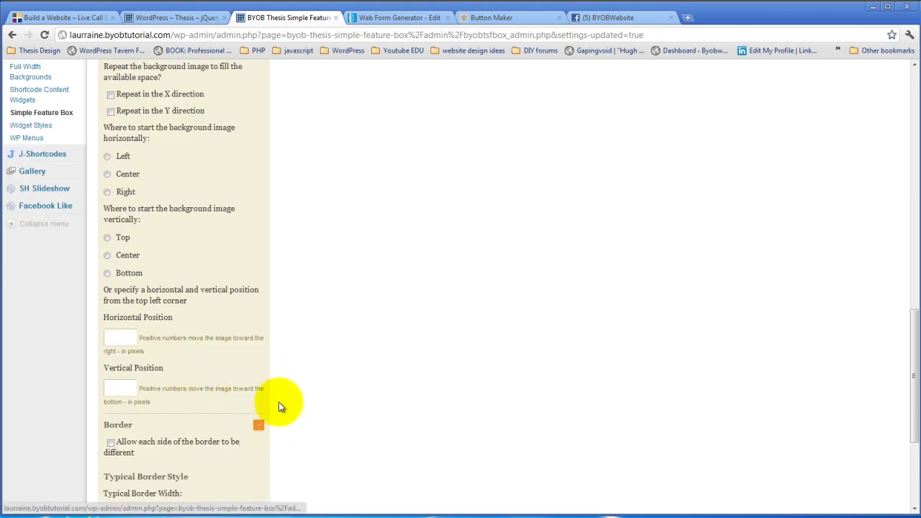
{"action": "scroll", "coordinate": [272, 402], "scroll_direction": "down", "scroll_amount": 3}
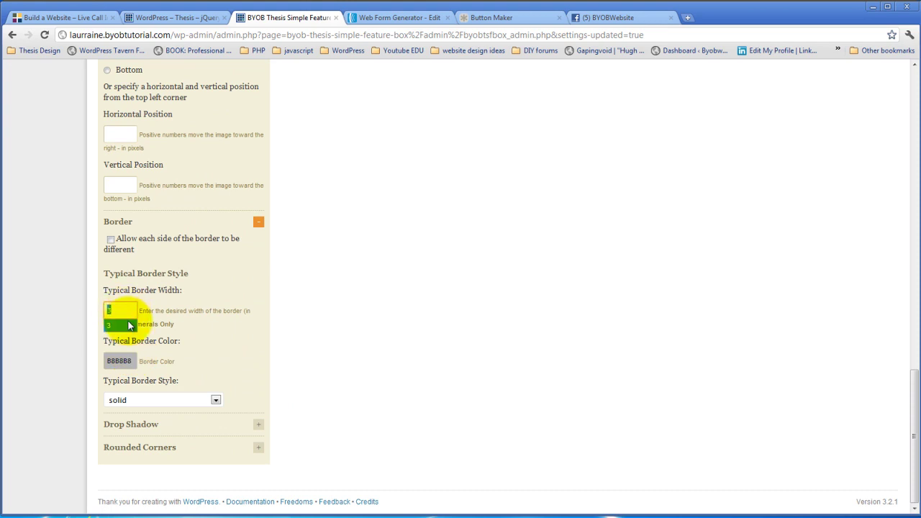
{"action": "key", "text": "BackSpace"}
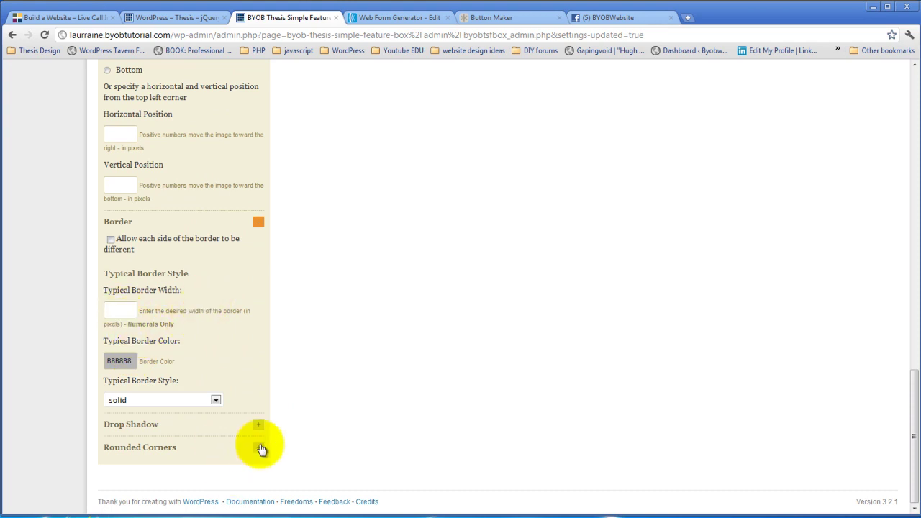
Clear the drop shadow width and blur, and the corner radius of 10
{"action": "left_click", "coordinate": [258, 424]}
{"action": "left_click", "coordinate": [120, 460]}
{"action": "key", "text": "BackSpace"}
{"action": "scroll", "coordinate": [120, 461], "scroll_direction": "down", "scroll_amount": 2}
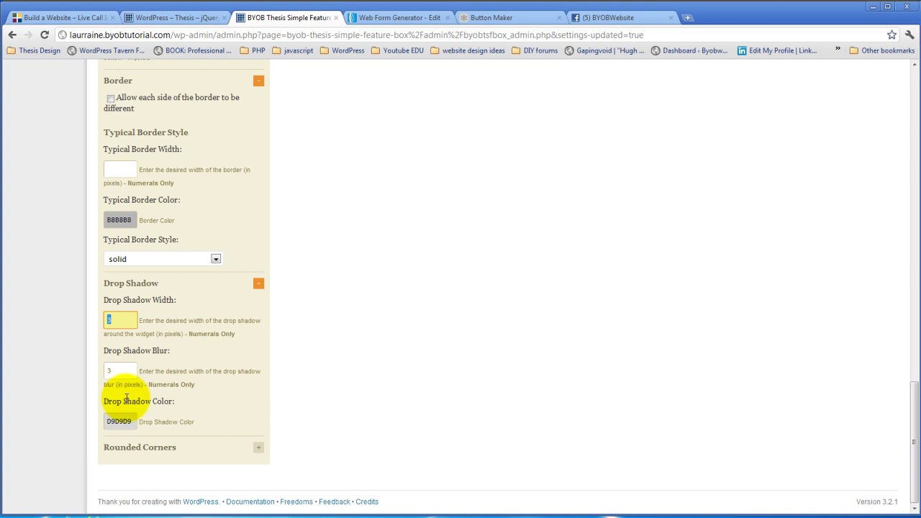
{"action": "double_click", "coordinate": [123, 369]}
{"action": "key", "text": "BackSpace"}
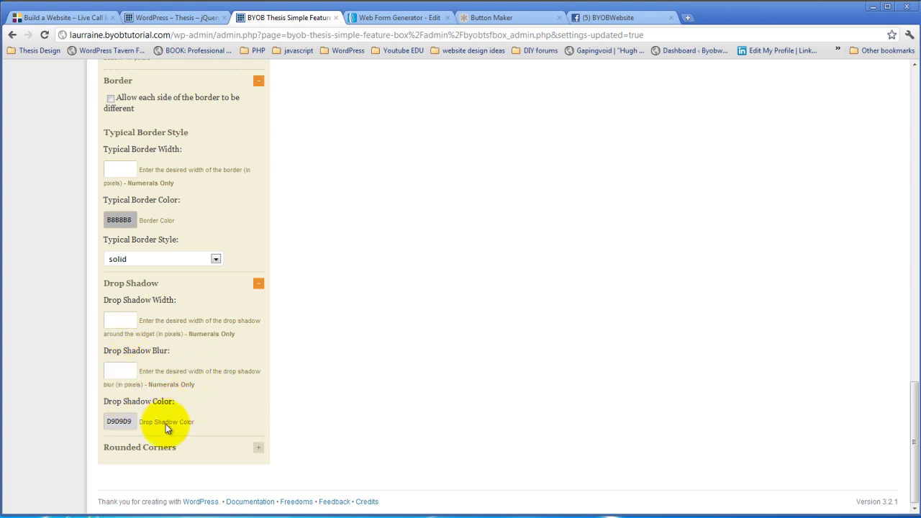
{"action": "left_click", "coordinate": [258, 449]}
{"action": "double_click", "coordinate": [127, 482]}
{"action": "key", "text": "BackSpace"}
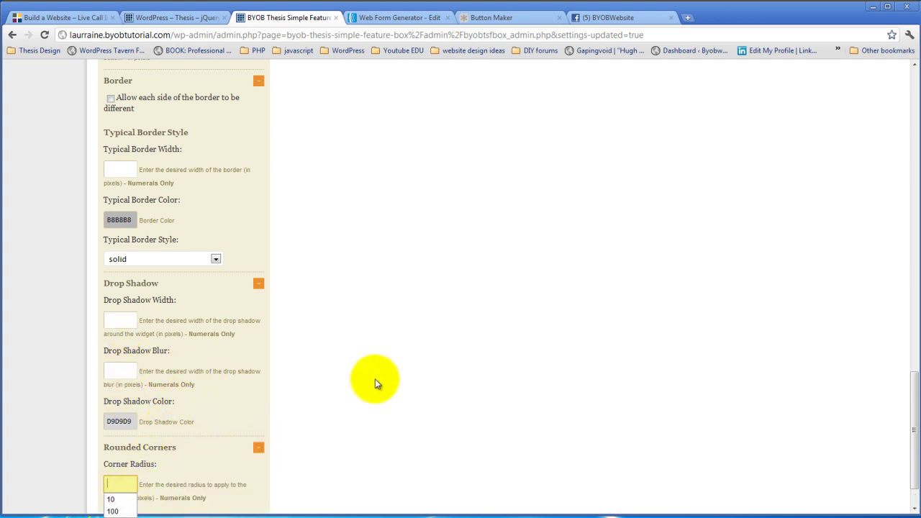
{"action": "scroll", "coordinate": [368, 382], "scroll_direction": "up", "scroll_amount": 20}
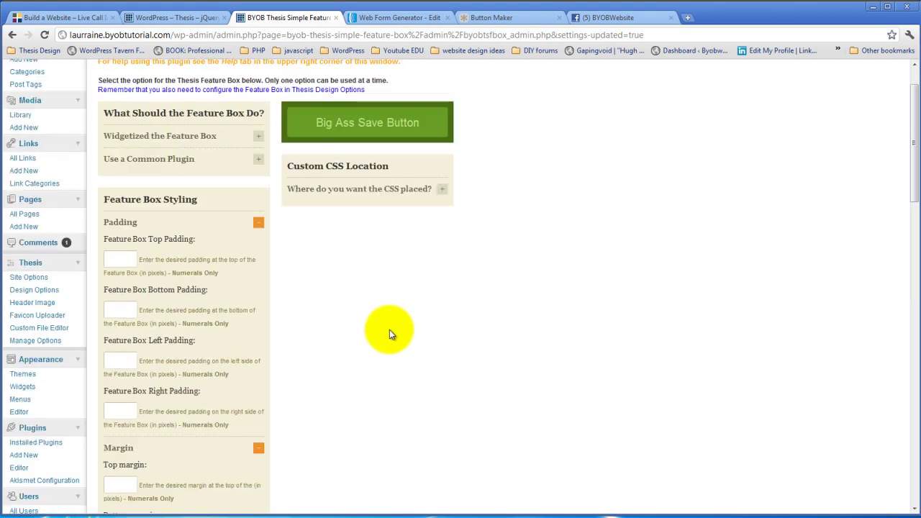
Save the cleared styling and reload the blog to see the unframed slider
{"action": "left_click", "coordinate": [382, 186]}
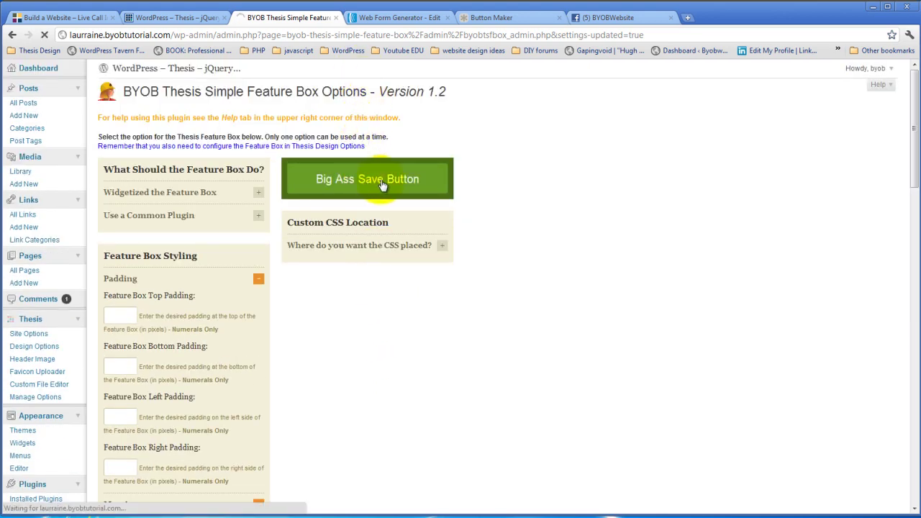
{"action": "left_click", "coordinate": [209, 16]}
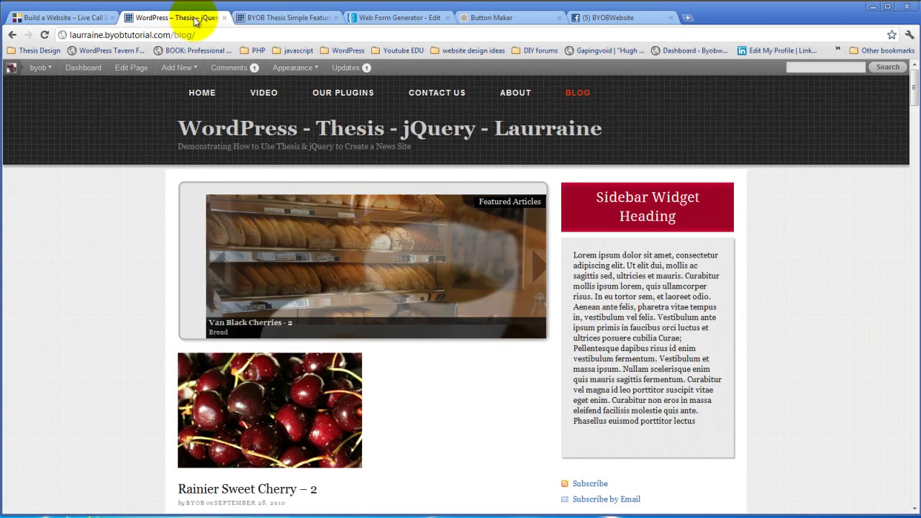
{"action": "left_click", "coordinate": [44, 34]}
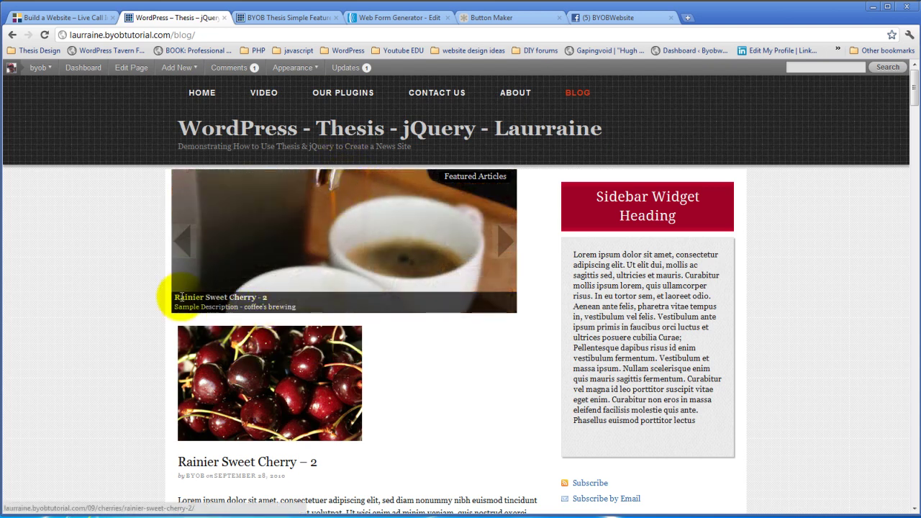
Set the feature box margins to top 20 and left 12, save, and reload the blog
{"action": "left_click", "coordinate": [249, 13]}
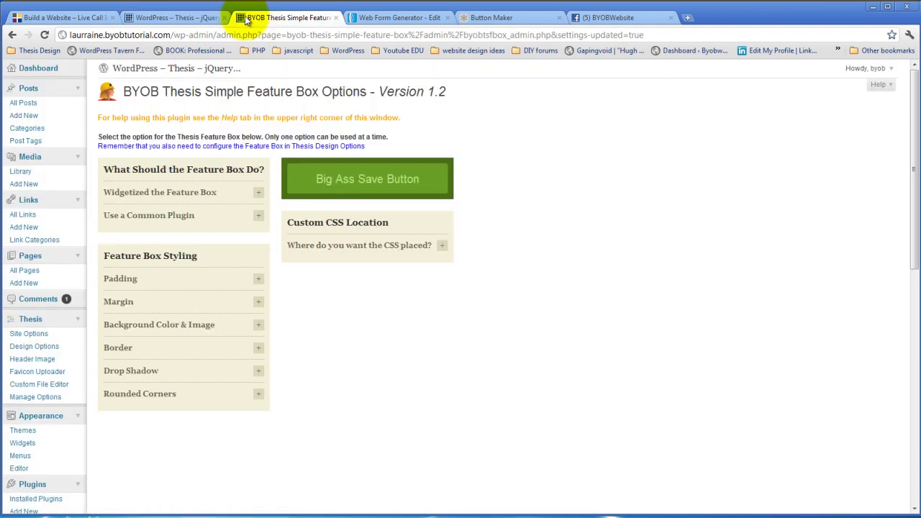
{"action": "left_click", "coordinate": [258, 301]}
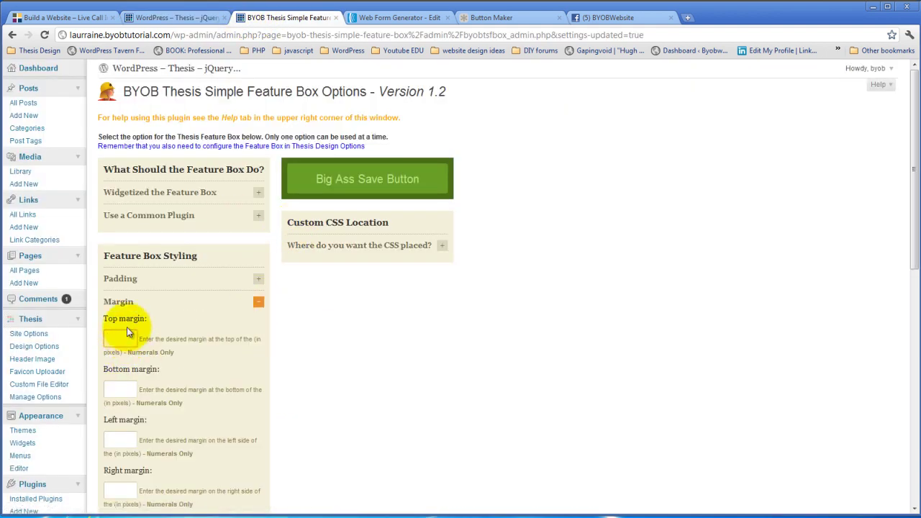
{"action": "left_click", "coordinate": [119, 439]}
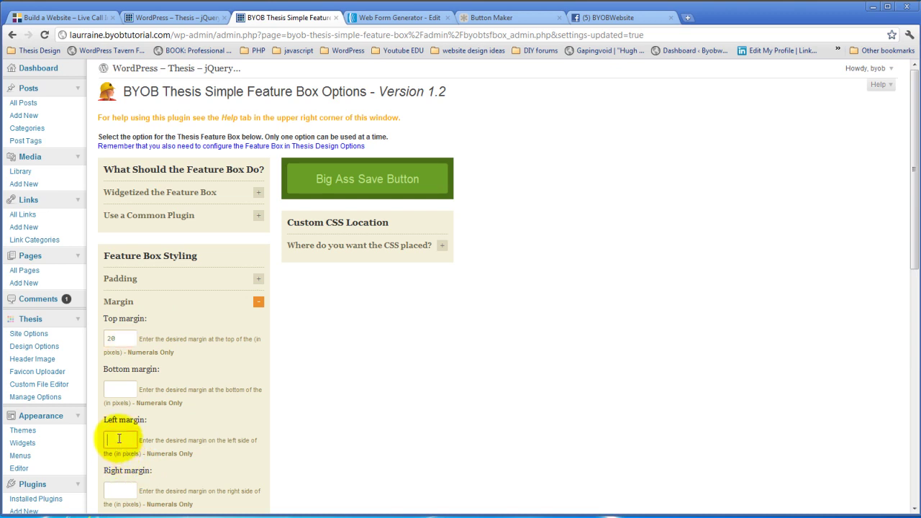
{"action": "type", "text": "12"}
{"action": "left_click", "coordinate": [436, 179]}
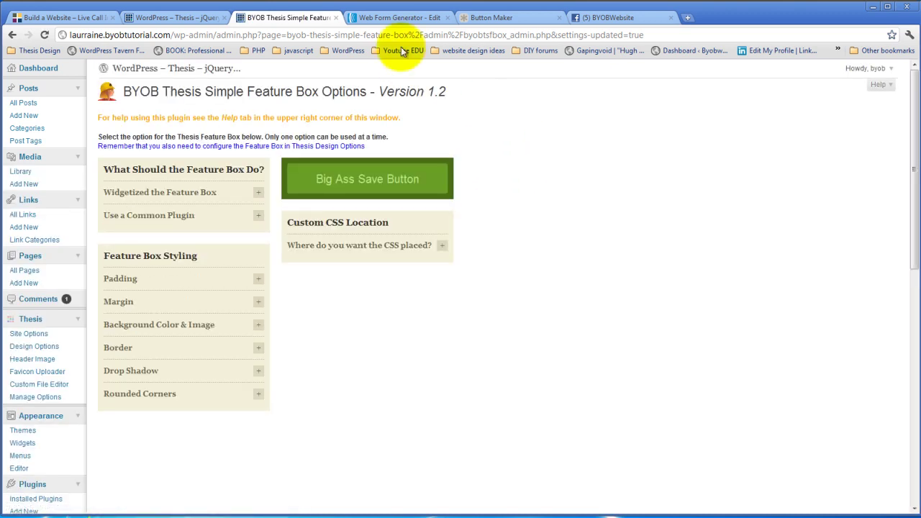
{"action": "left_click", "coordinate": [165, 16]}
{"action": "left_click", "coordinate": [42, 35]}
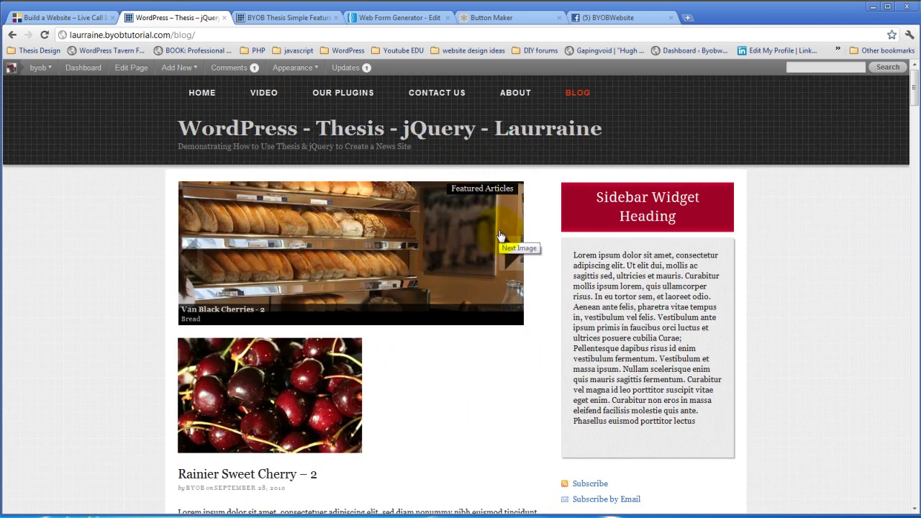
{"action": "left_click", "coordinate": [523, 243]}
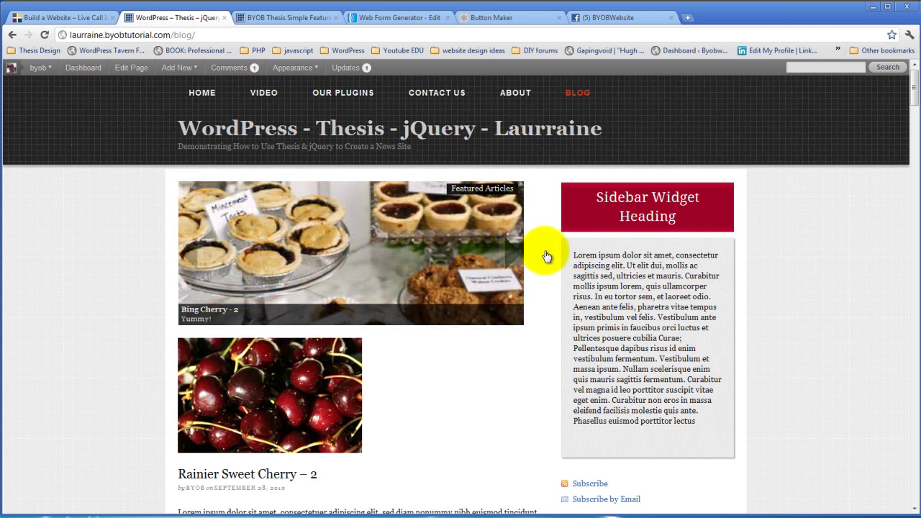
{"action": "scroll", "coordinate": [546, 245], "scroll_direction": "down", "scroll_amount": 2}
{"action": "scroll", "coordinate": [546, 246], "scroll_direction": "up", "scroll_amount": 2}
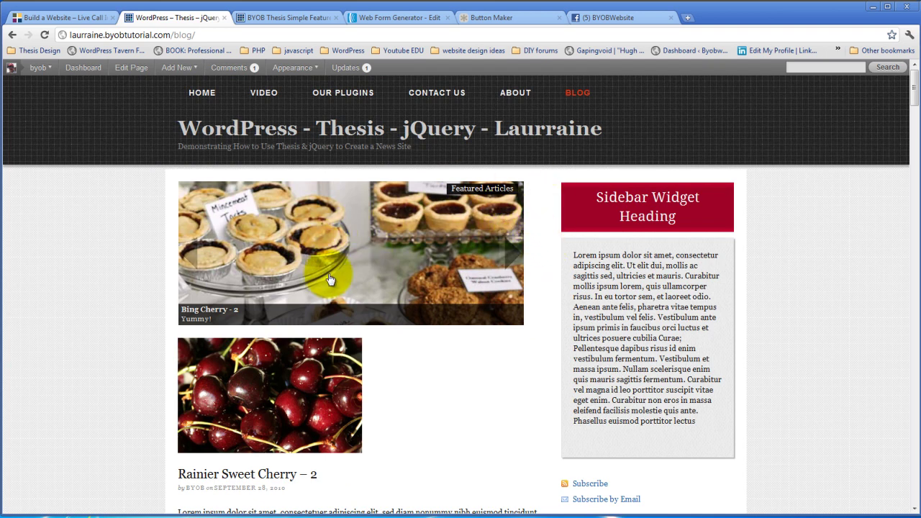
{"action": "left_click", "coordinate": [476, 224]}
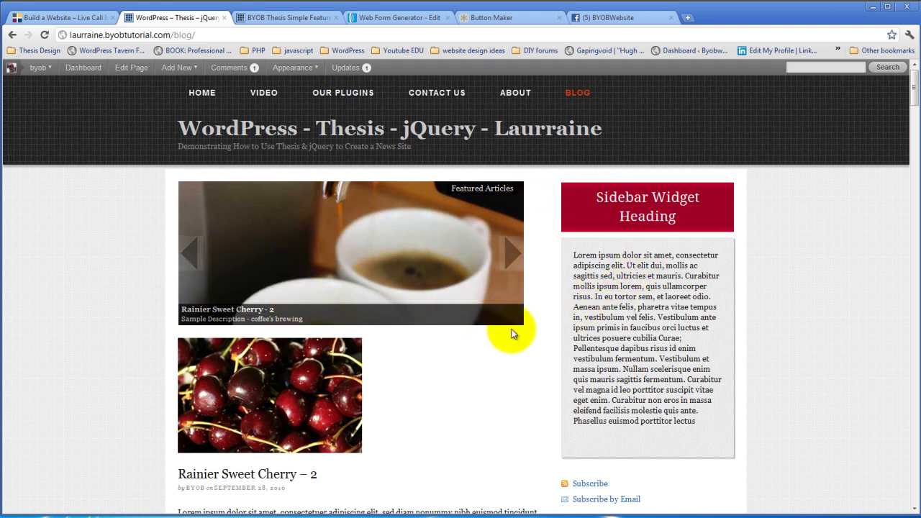
{"action": "scroll", "coordinate": [534, 312], "scroll_direction": "down", "scroll_amount": 2}
{"action": "scroll", "coordinate": [536, 317], "scroll_direction": "up", "scroll_amount": 2}
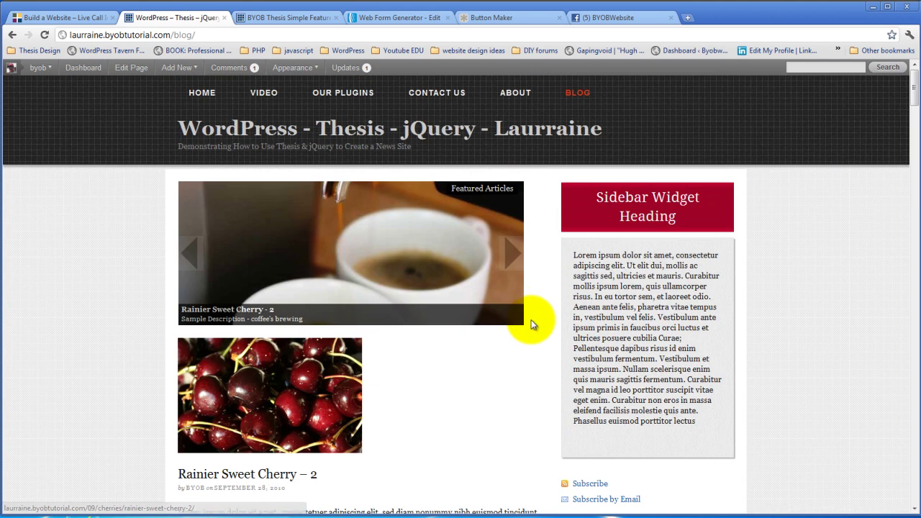
{"action": "scroll", "coordinate": [532, 314], "scroll_direction": "down", "scroll_amount": 2}
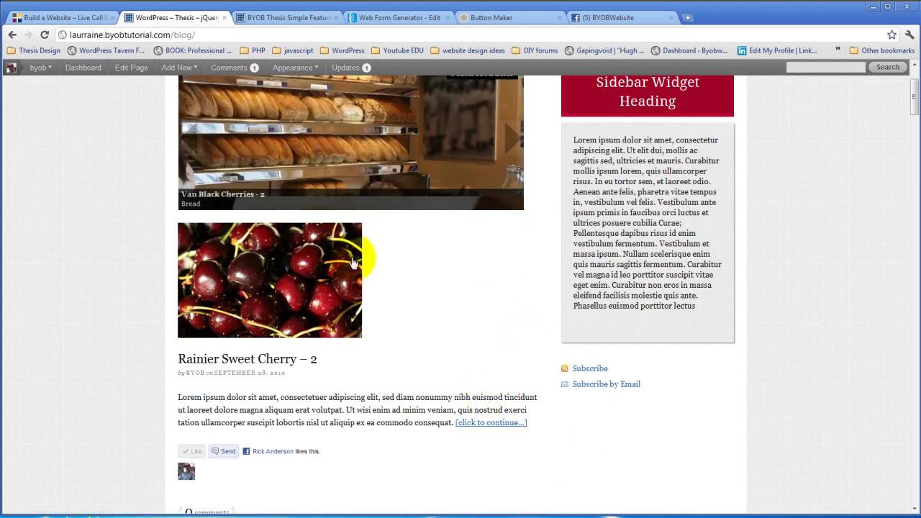
{"action": "scroll", "coordinate": [433, 434], "scroll_direction": "up", "scroll_amount": 2}
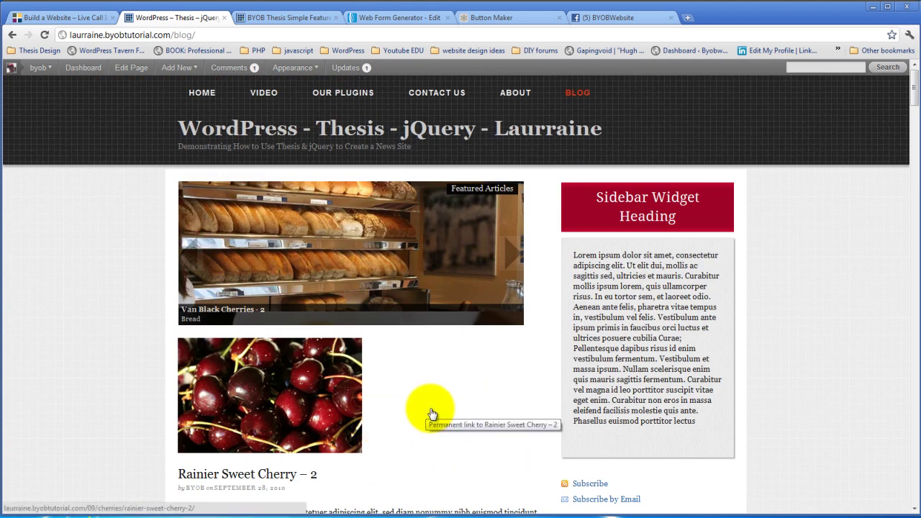